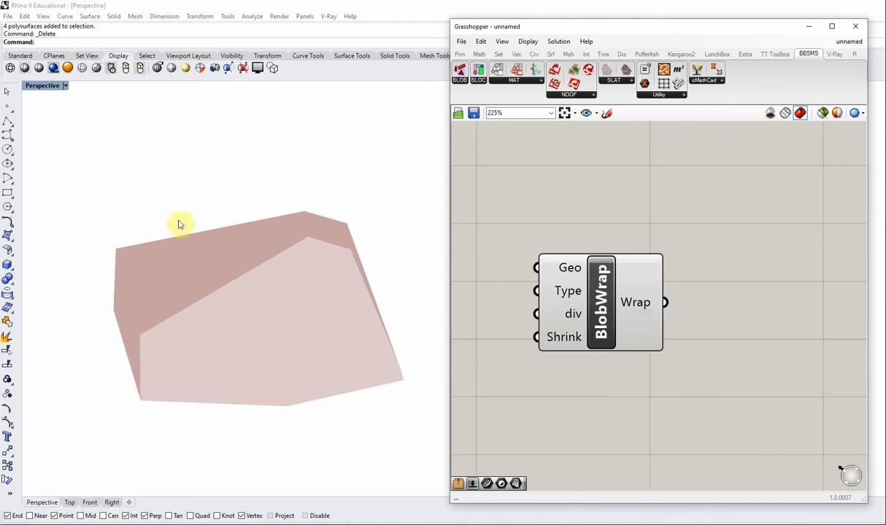
Step: Add a Mesh Edges component and feed BlobWrap's Wrap output into its M input
{"action": "double_click", "coordinate": [699, 273]}
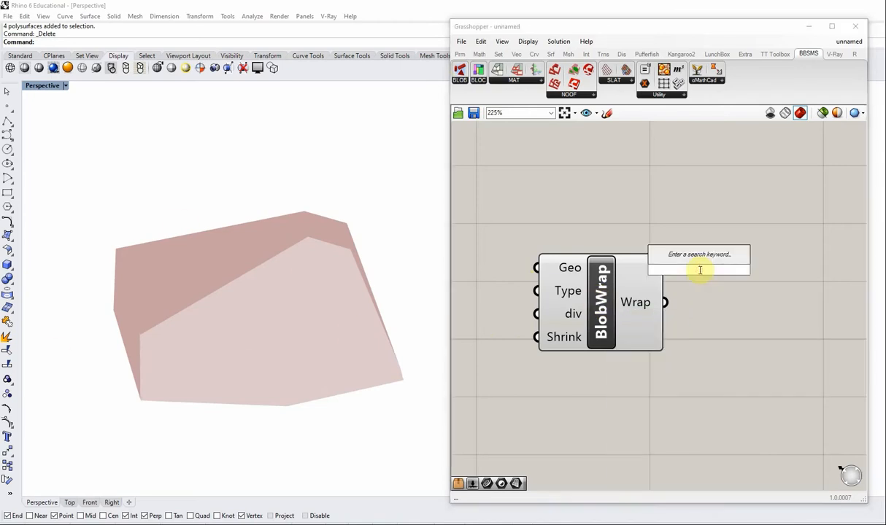
{"action": "type", "text": "mesh"}
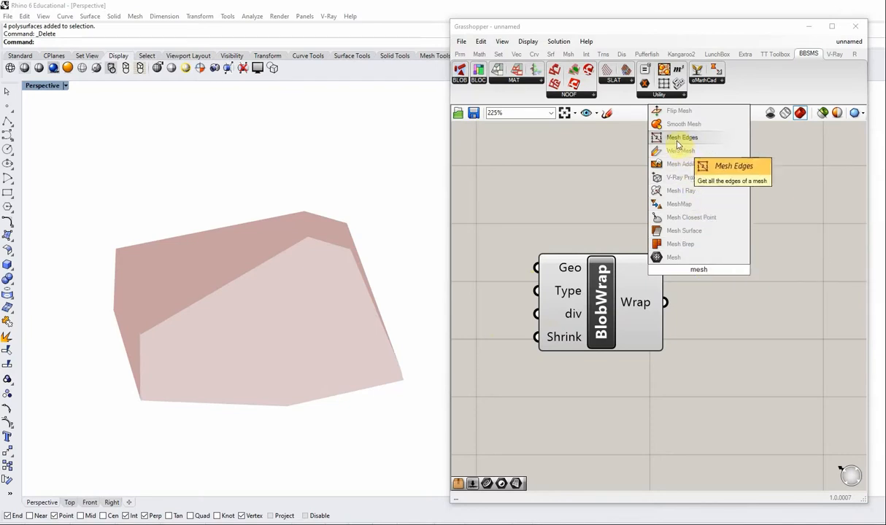
{"action": "left_click", "coordinate": [676, 139]}
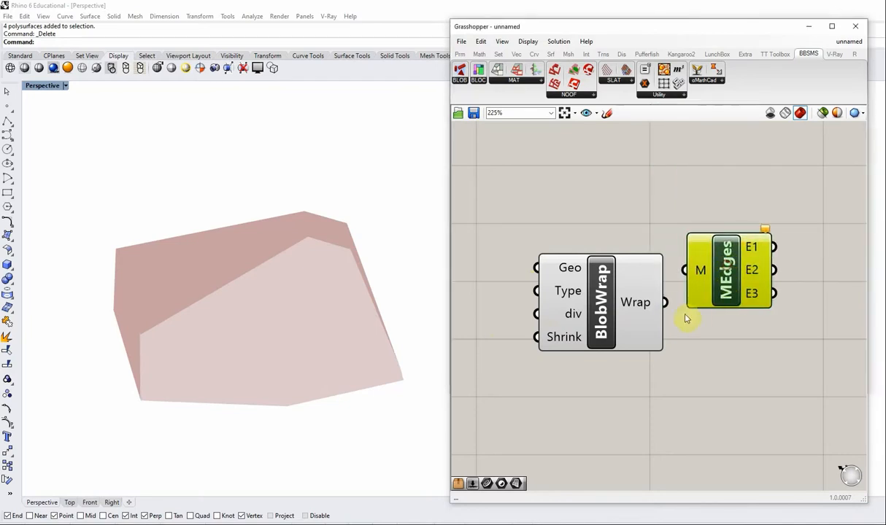
{"action": "left_click_drag", "start_coordinate": [666, 303], "coordinate": [684, 271]}
{"action": "left_click", "coordinate": [706, 327]}
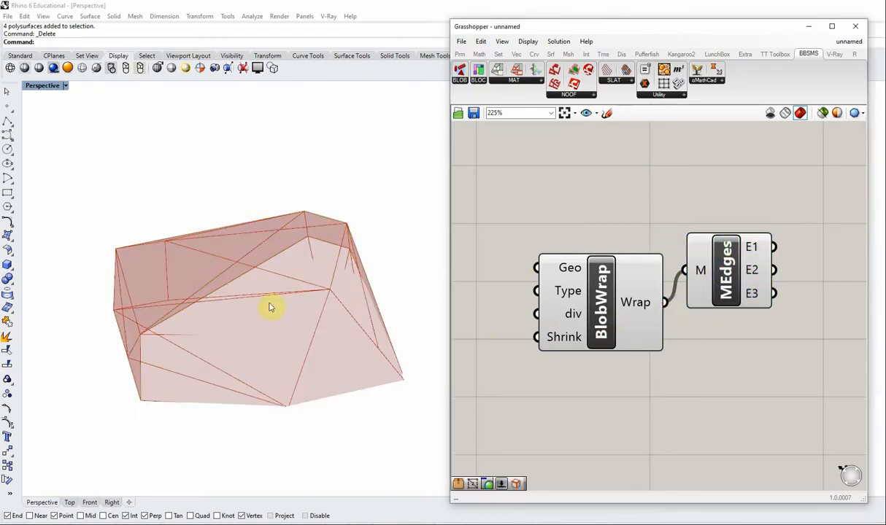
Step: Extract BlobWrap's Geo input as a separate parameter wired into the component
{"action": "right_click_drag", "start_coordinate": [125, 253], "coordinate": [182, 306]}
{"action": "scroll", "coordinate": [568, 342], "scroll_direction": "down", "scroll_amount": 2}
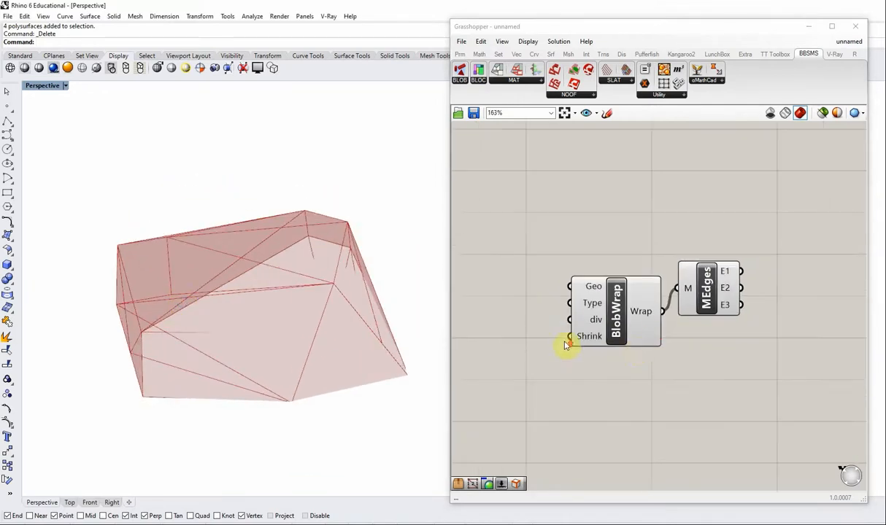
{"action": "scroll", "coordinate": [569, 345], "scroll_direction": "up", "scroll_amount": 1}
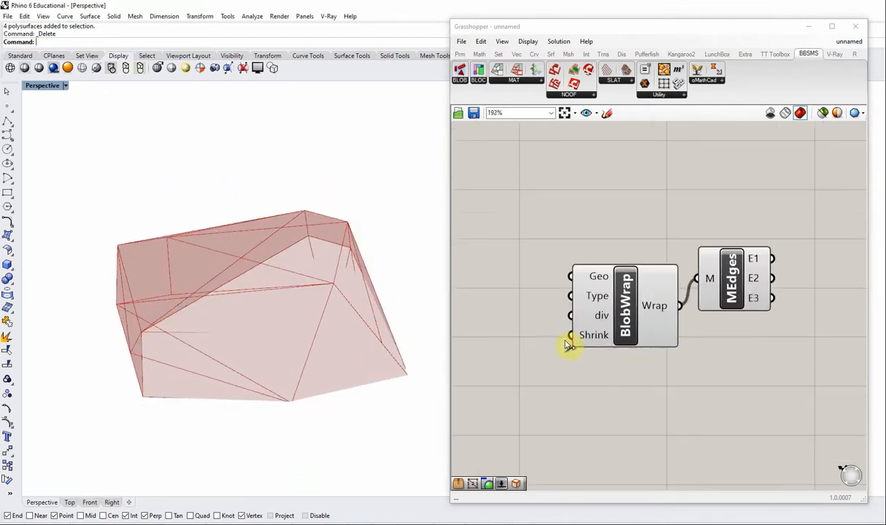
{"action": "left_click", "coordinate": [588, 289]}
{"action": "scroll", "coordinate": [593, 277], "scroll_direction": "up", "scroll_amount": 1}
{"action": "left_click", "coordinate": [595, 277]}
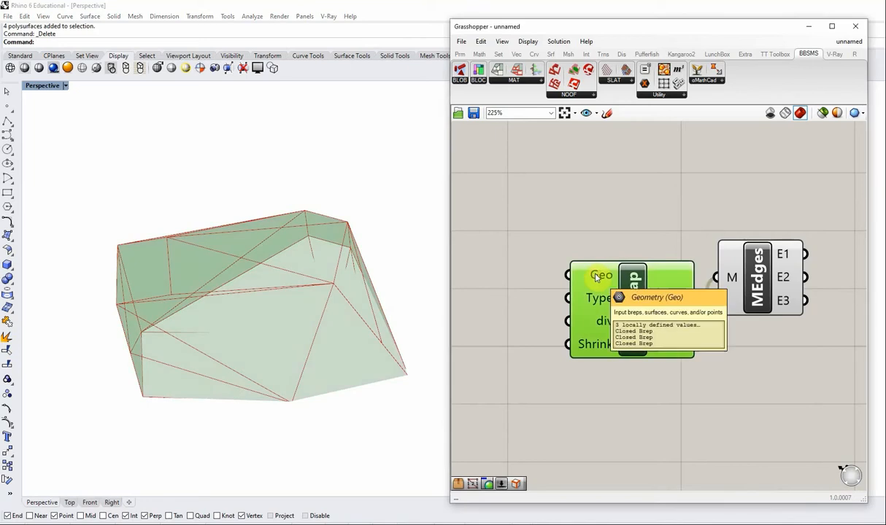
{"action": "right_click", "coordinate": [596, 277]}
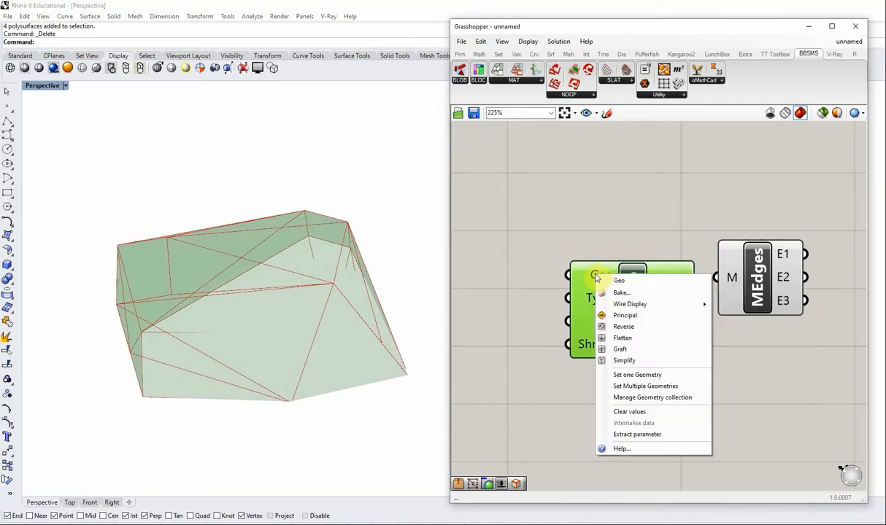
{"action": "left_click", "coordinate": [610, 435]}
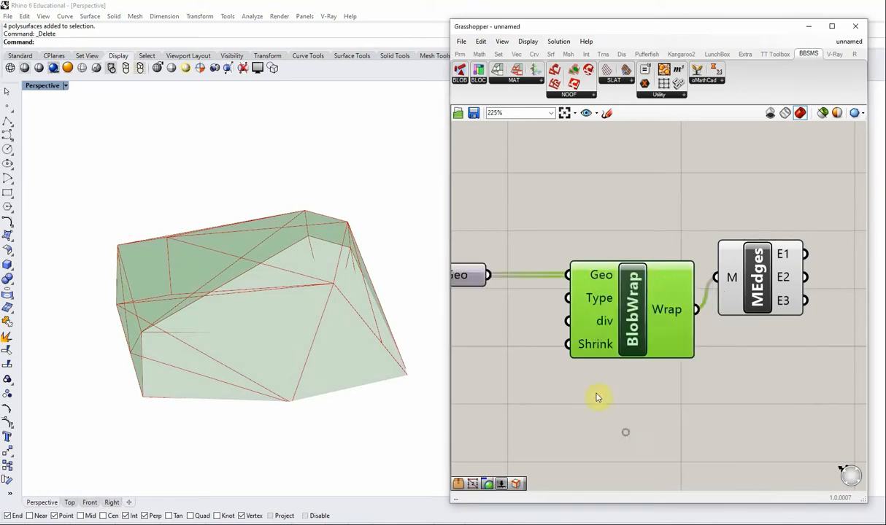
{"action": "scroll", "coordinate": [649, 233], "scroll_direction": "down", "scroll_amount": 1}
Step: Turn on the viewport preview of the extracted Geo parameter
{"action": "left_click", "coordinate": [538, 246]}
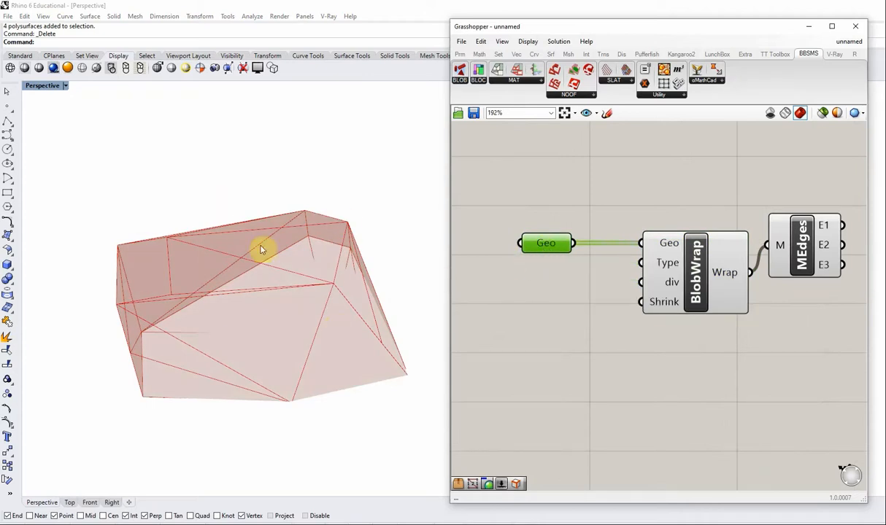
{"action": "scroll", "coordinate": [551, 247], "scroll_direction": "up", "scroll_amount": 2}
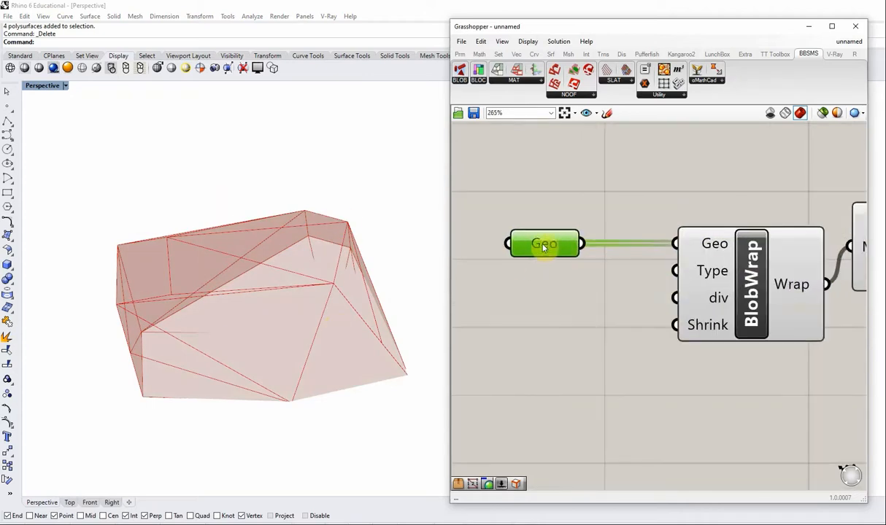
{"action": "right_click", "coordinate": [537, 247]}
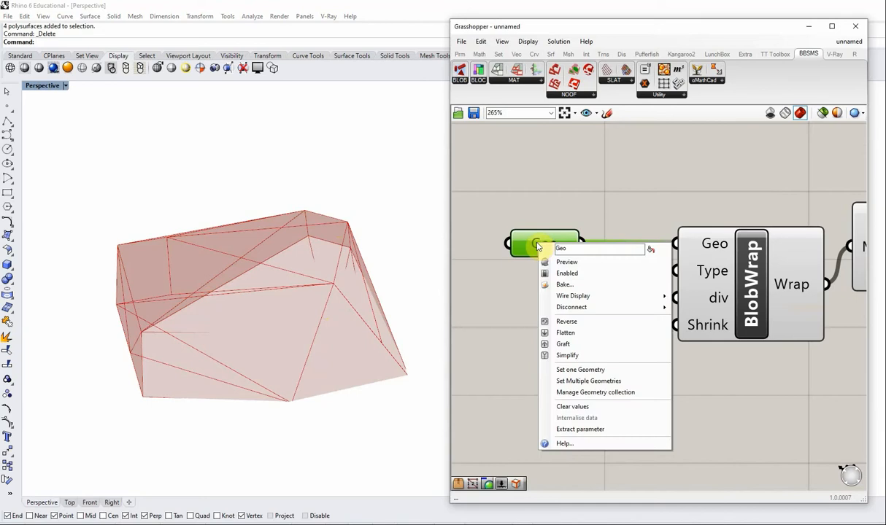
{"action": "left_click", "coordinate": [549, 262]}
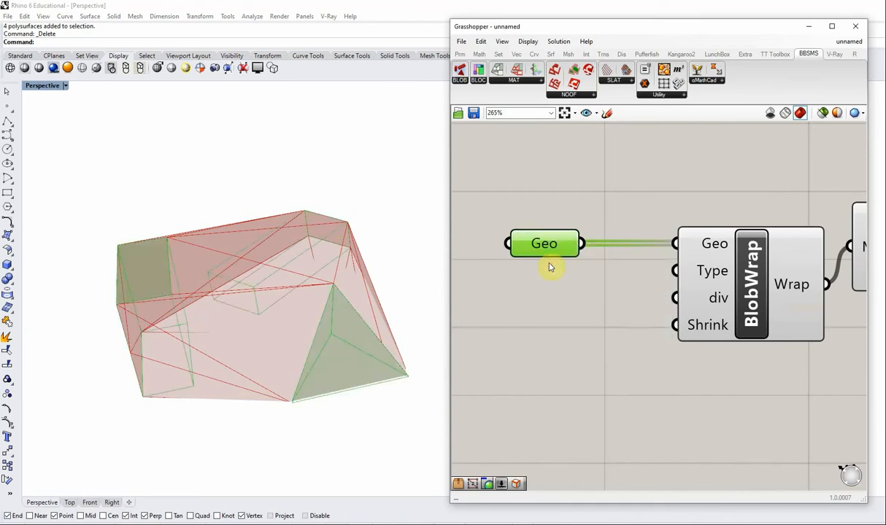
{"action": "left_click", "coordinate": [510, 327]}
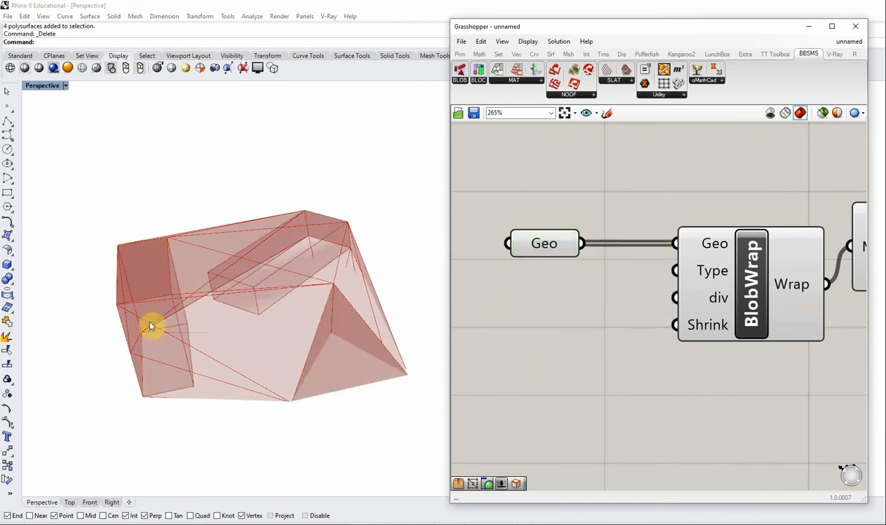
Step: Bake the Geo parameter's solids into the Rhino model on Layer 01
{"action": "right_click_drag", "start_coordinate": [271, 332], "coordinate": [186, 223]}
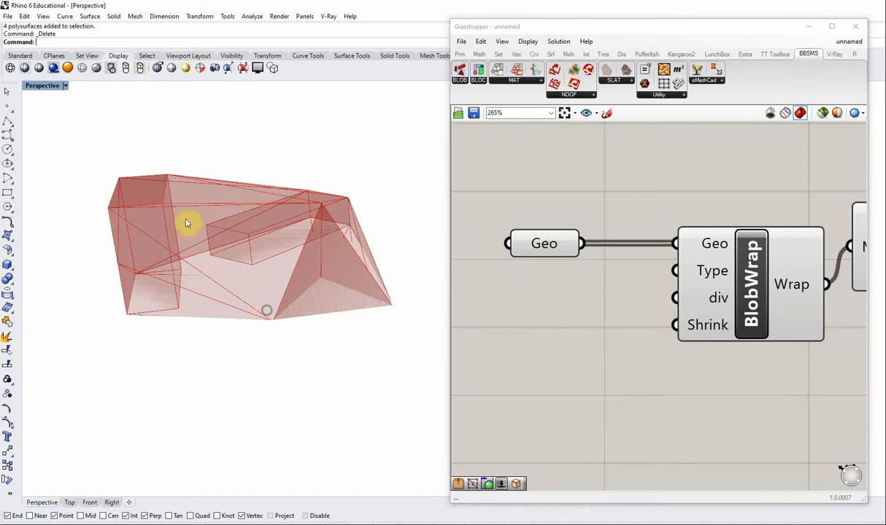
{"action": "right_click_drag", "start_coordinate": [265, 222], "coordinate": [170, 271]}
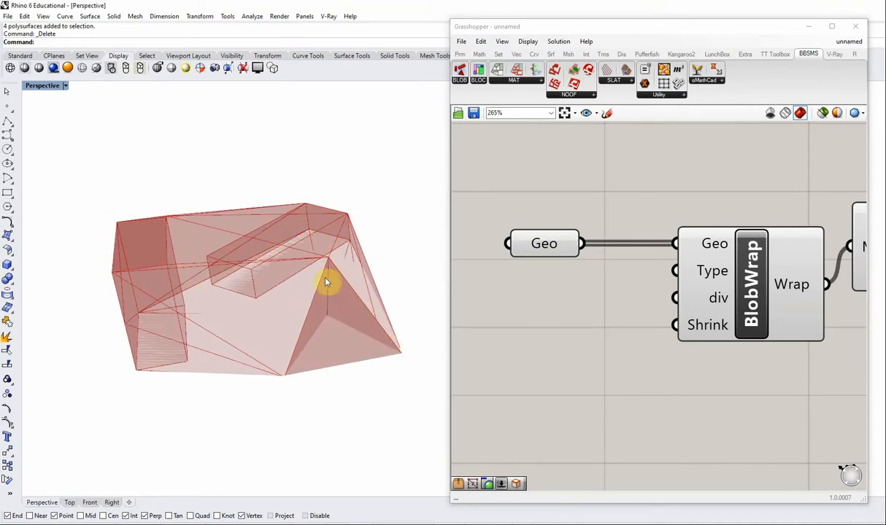
{"action": "right_click_drag", "start_coordinate": [337, 323], "coordinate": [335, 327]}
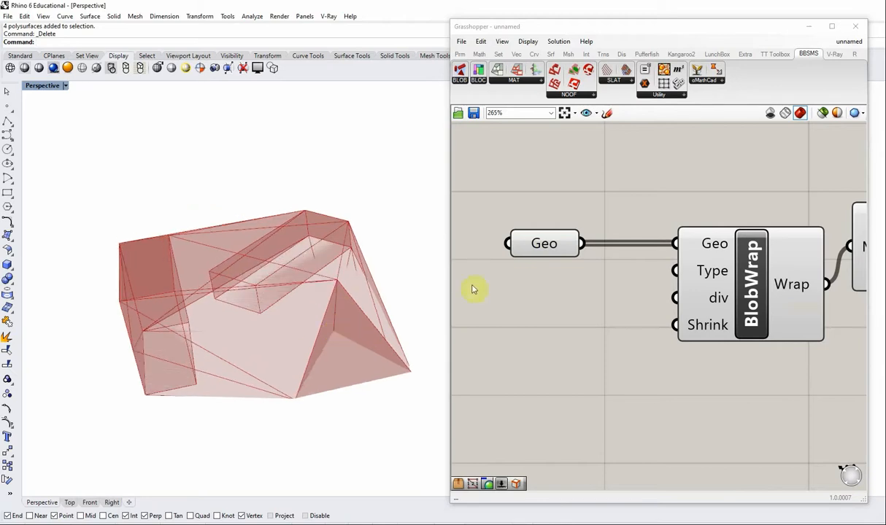
{"action": "right_click_drag", "start_coordinate": [269, 318], "coordinate": [262, 310]}
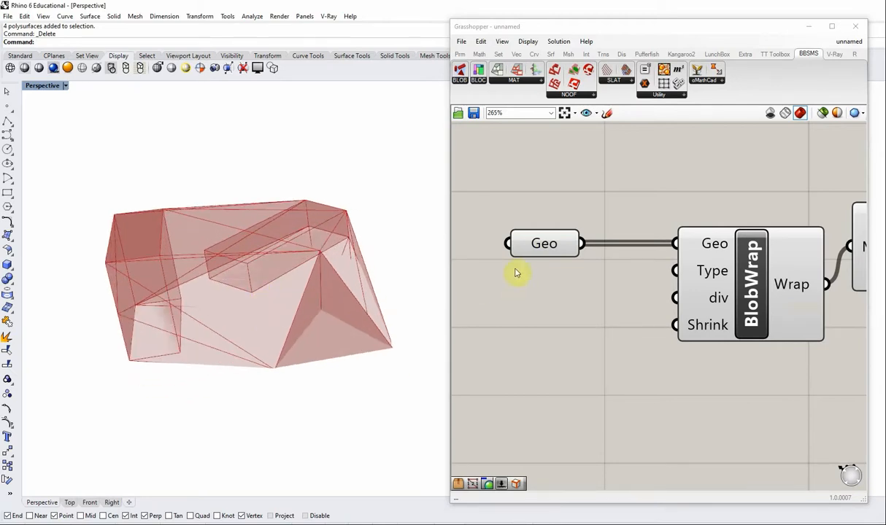
{"action": "left_click", "coordinate": [538, 242]}
{"action": "right_click", "coordinate": [536, 245]}
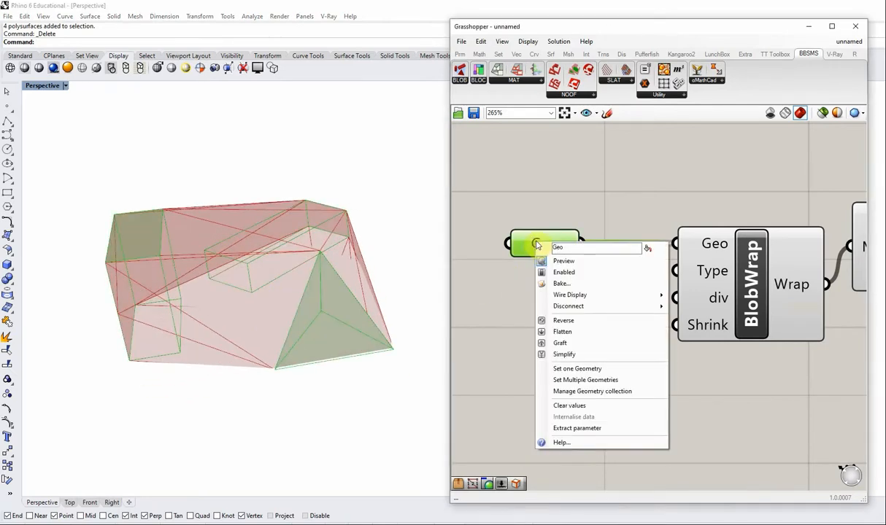
{"action": "left_click", "coordinate": [559, 283]}
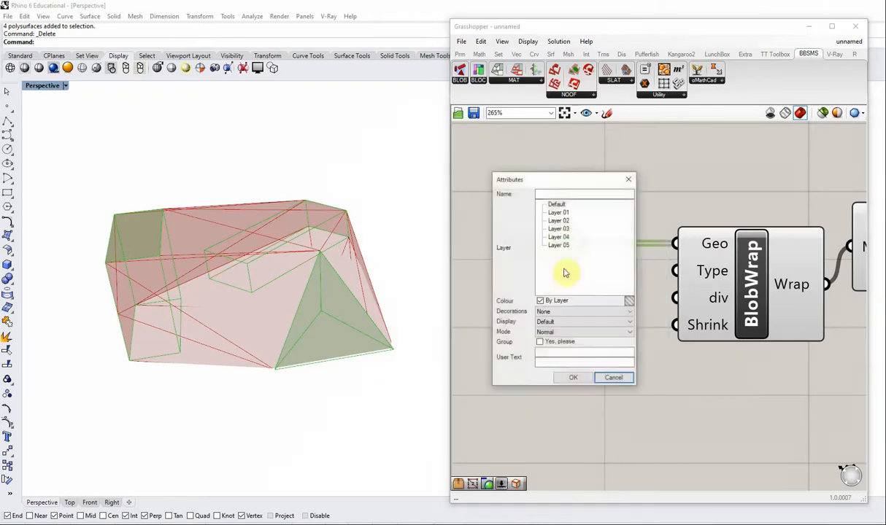
{"action": "left_click", "coordinate": [557, 213]}
{"action": "left_click", "coordinate": [575, 378]}
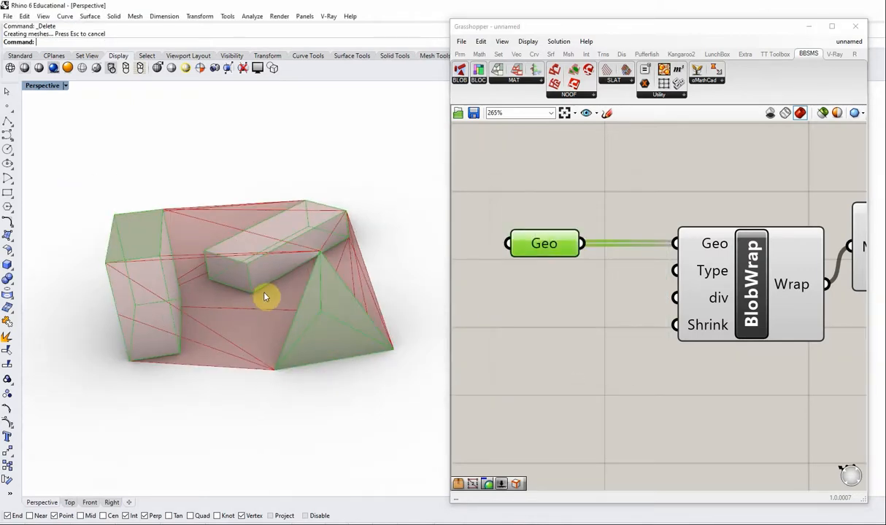
Step: Select the three baked solids and set them as the Geo parameter's multiple geometries
{"action": "right_click_drag", "start_coordinate": [250, 278], "coordinate": [250, 288]}
{"action": "left_click_drag", "start_coordinate": [72, 162], "coordinate": [420, 433]}
{"action": "right_click", "coordinate": [535, 245]}
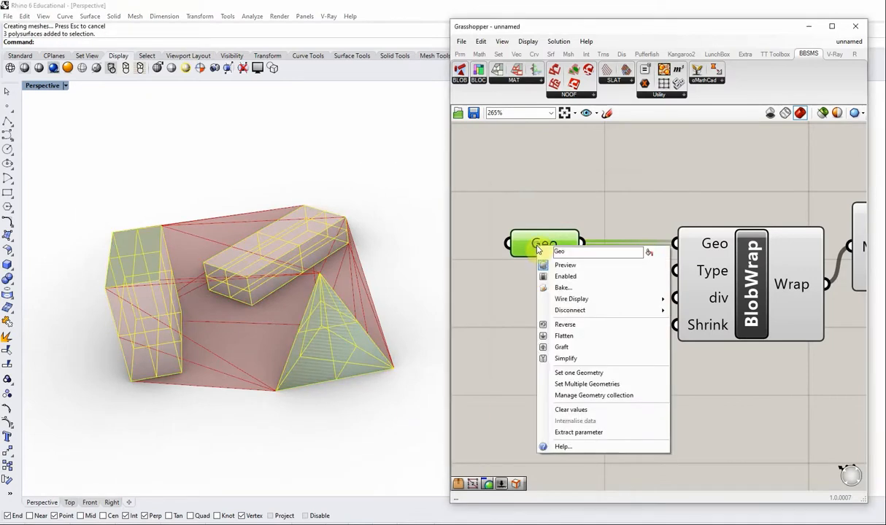
{"action": "left_click", "coordinate": [575, 385]}
{"action": "left_click", "coordinate": [545, 314]}
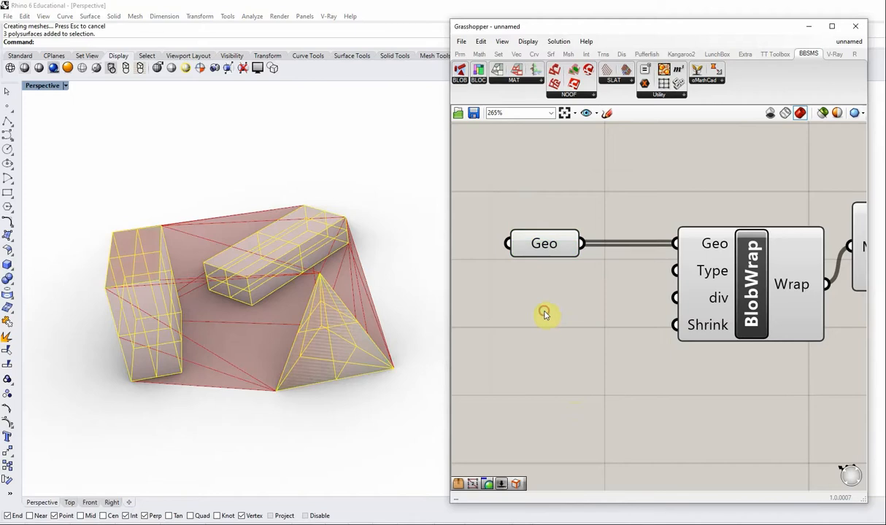
Step: Move the pyramid about 5.3 units forward, away from the two boxes
{"action": "left_click", "coordinate": [314, 316]}
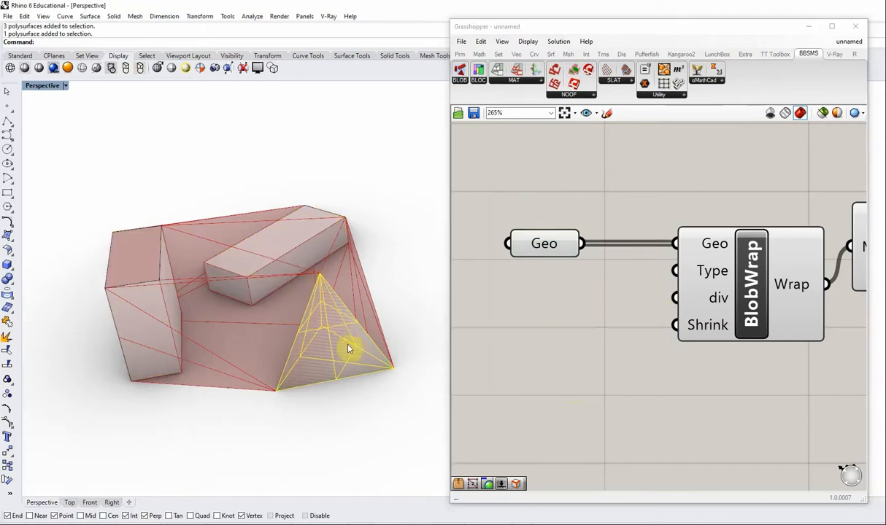
{"action": "type", "text": "m"}
{"action": "key", "text": "Return"}
{"action": "left_click", "coordinate": [369, 392]}
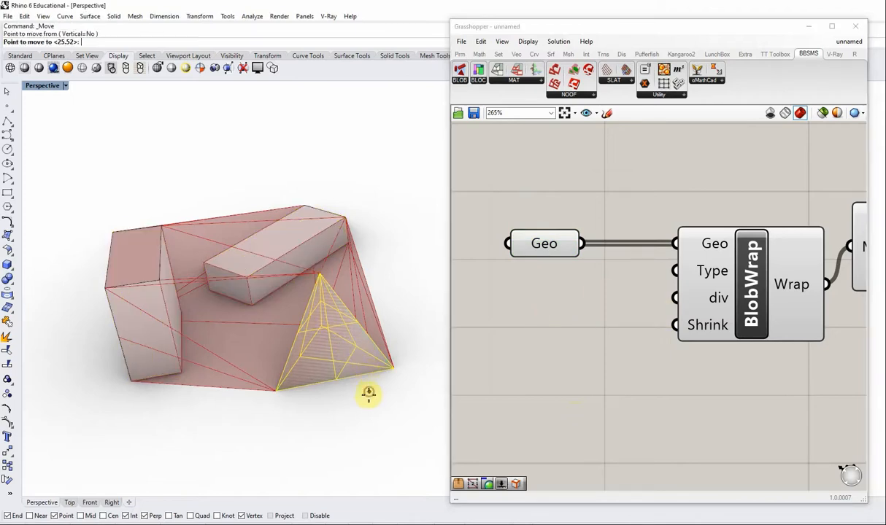
{"action": "left_click", "coordinate": [368, 440]}
Step: Move the long flat box about 6.3 units back, away from the pyramid
{"action": "left_click", "coordinate": [284, 252]}
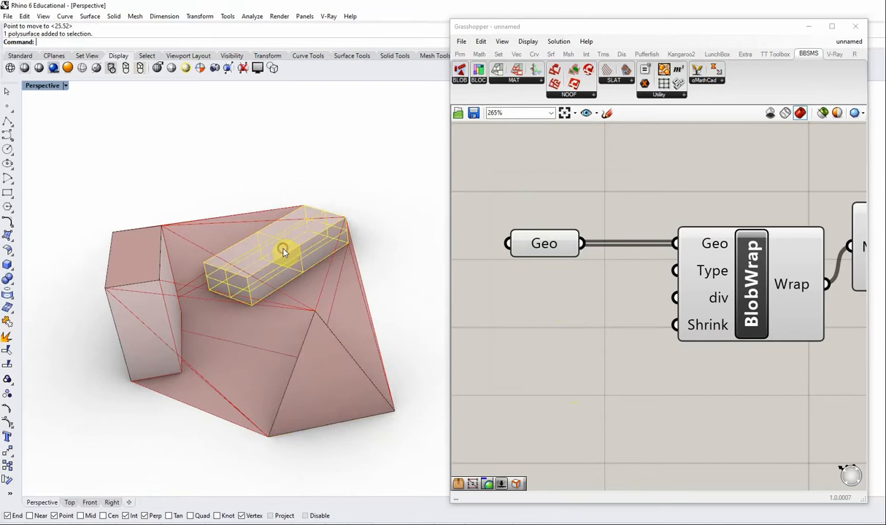
{"action": "key", "text": "Return"}
{"action": "left_click", "coordinate": [375, 243]}
{"action": "left_click", "coordinate": [386, 217]}
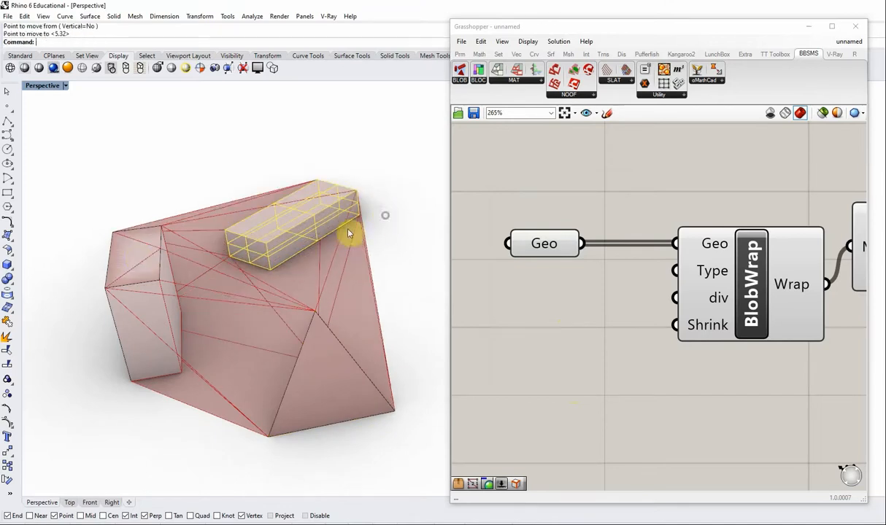
Step: Move the tall box a short distance backwards and clear the selection
{"action": "left_click", "coordinate": [142, 267]}
{"action": "key", "text": "Return"}
{"action": "left_click", "coordinate": [74, 233]}
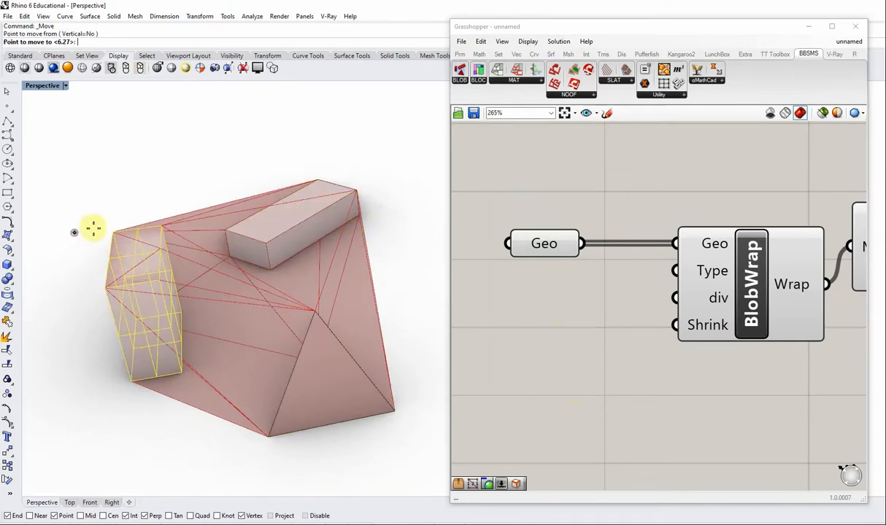
{"action": "left_click", "coordinate": [96, 225]}
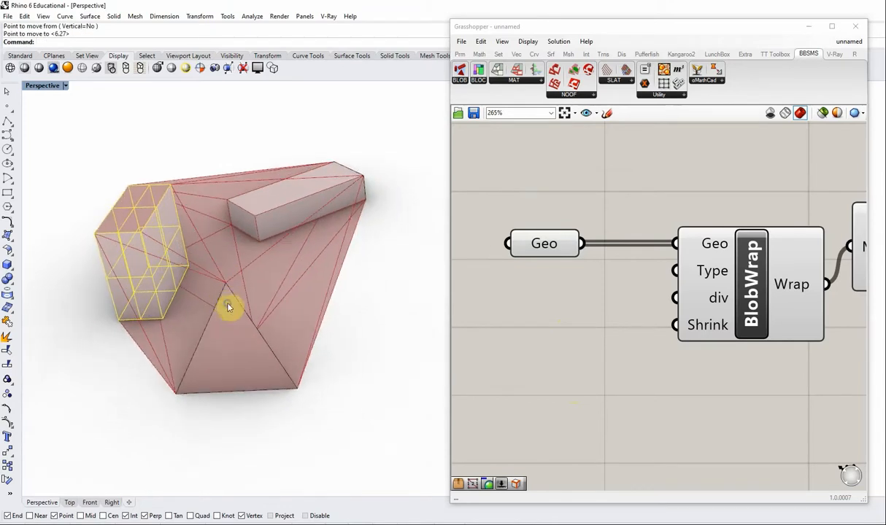
{"action": "left_click", "coordinate": [119, 162]}
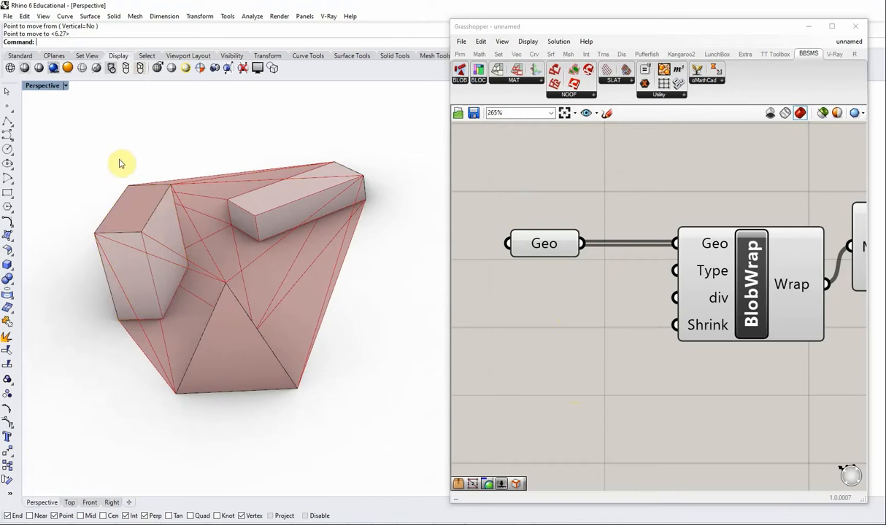
Step: Copy the tall box once to the opposite side of the group, beside the pyramid and the long box
{"action": "type", "text": "Copy"}
{"action": "key", "text": "Return"}
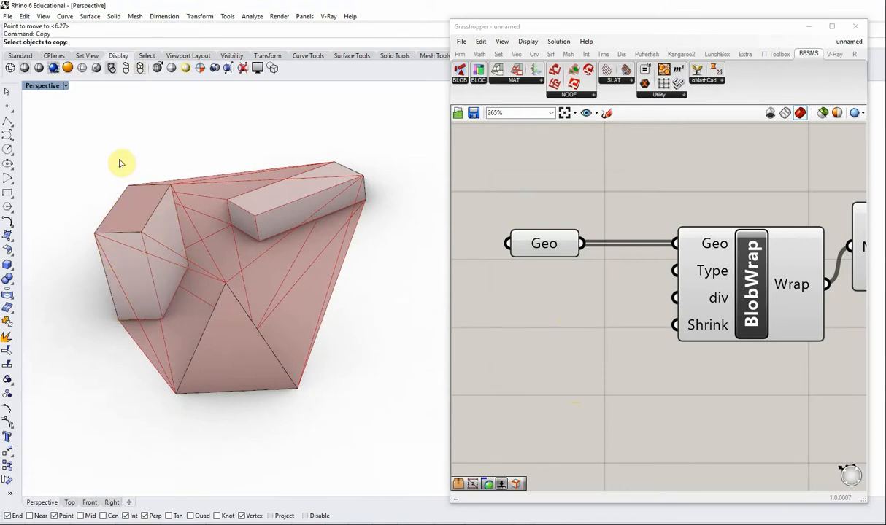
{"action": "left_click", "coordinate": [143, 228]}
{"action": "key", "text": "Return"}
{"action": "left_click", "coordinate": [71, 307]}
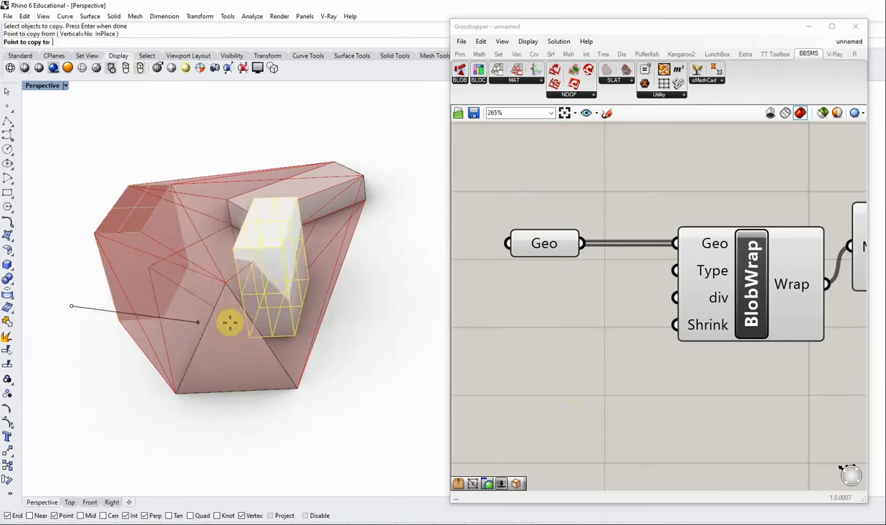
{"action": "left_click", "coordinate": [285, 320]}
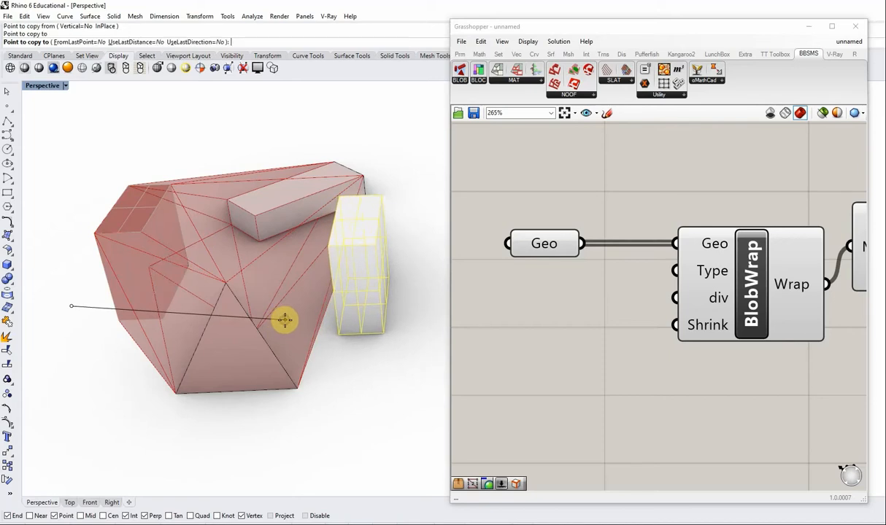
{"action": "key", "text": "Return"}
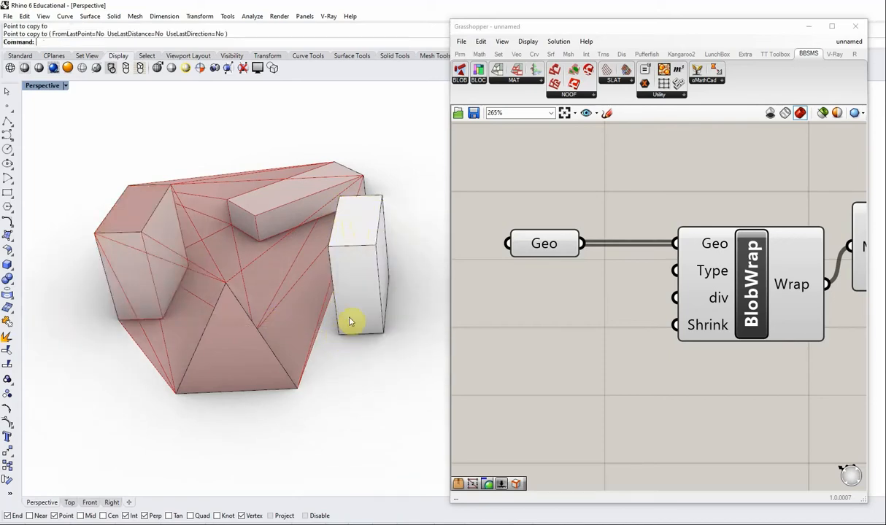
Step: Scale the copied tall box in one direction from its base corner, stretching it upward to about twice its height
{"action": "type", "text": "Scale1D"}
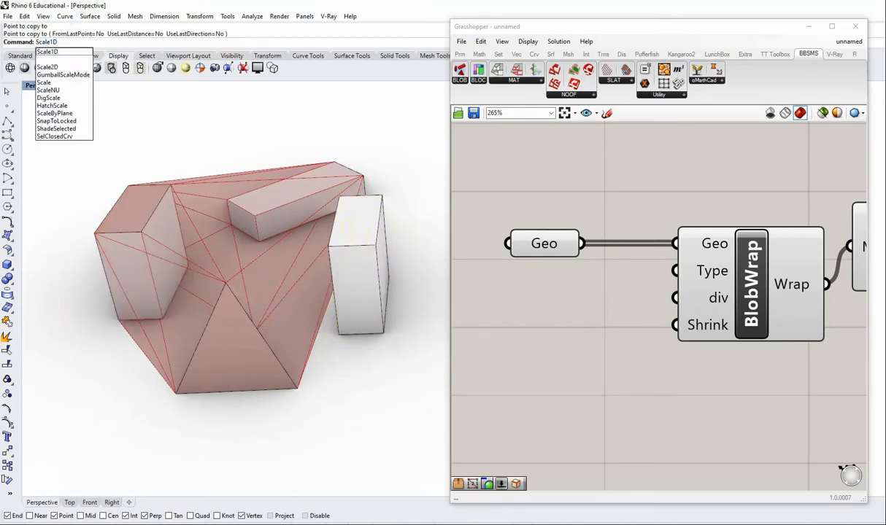
{"action": "key", "text": "Return"}
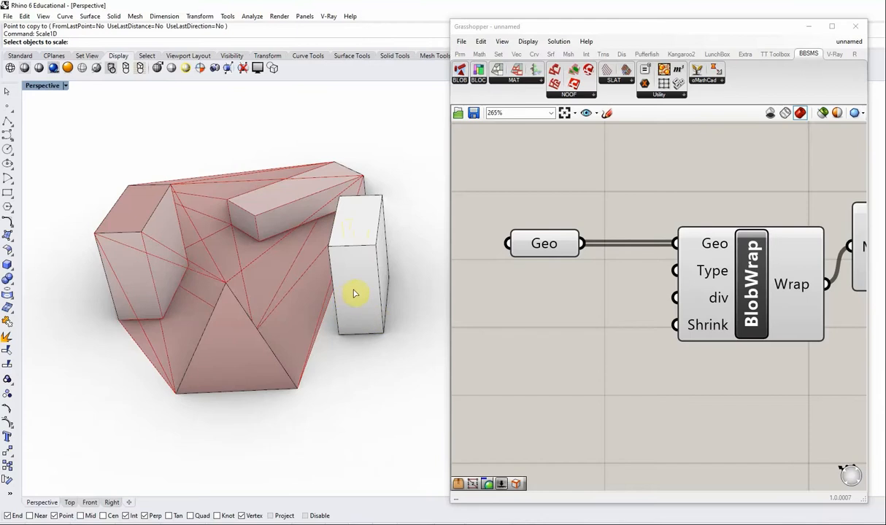
{"action": "left_click", "coordinate": [353, 292]}
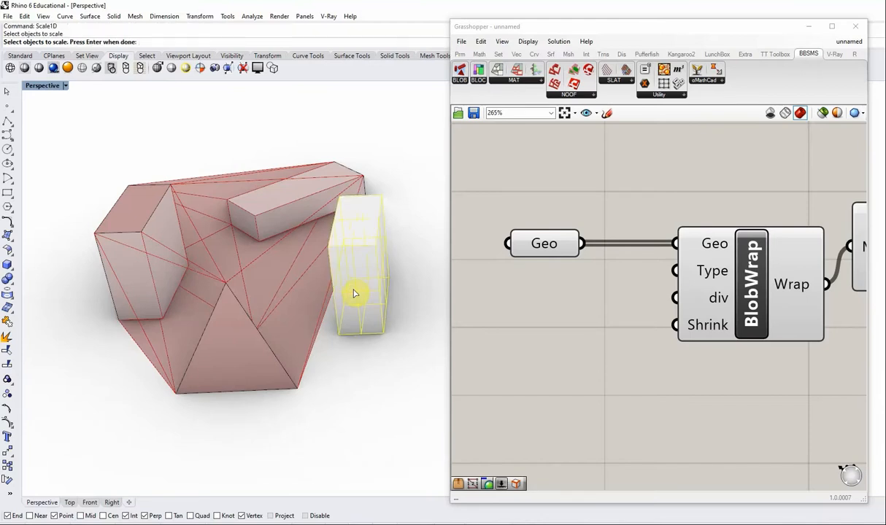
{"action": "key", "text": "Return"}
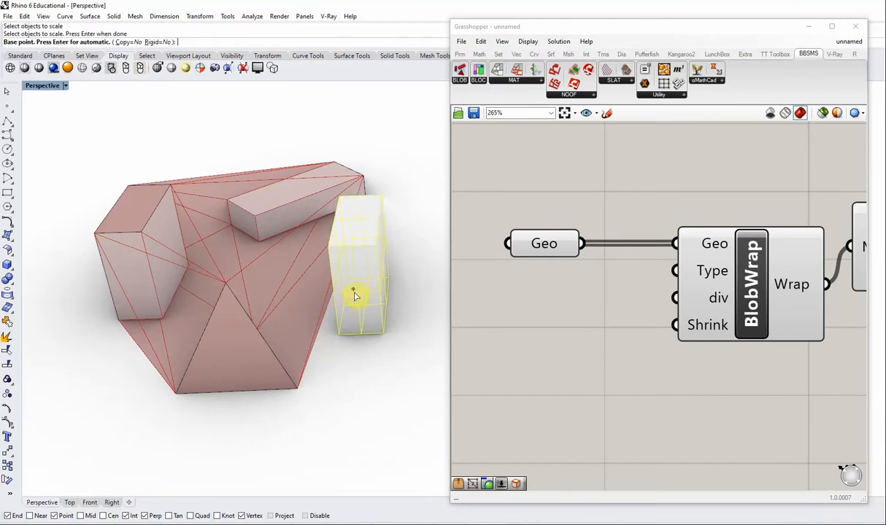
{"action": "left_click", "coordinate": [339, 334]}
{"action": "left_click", "coordinate": [328, 246]}
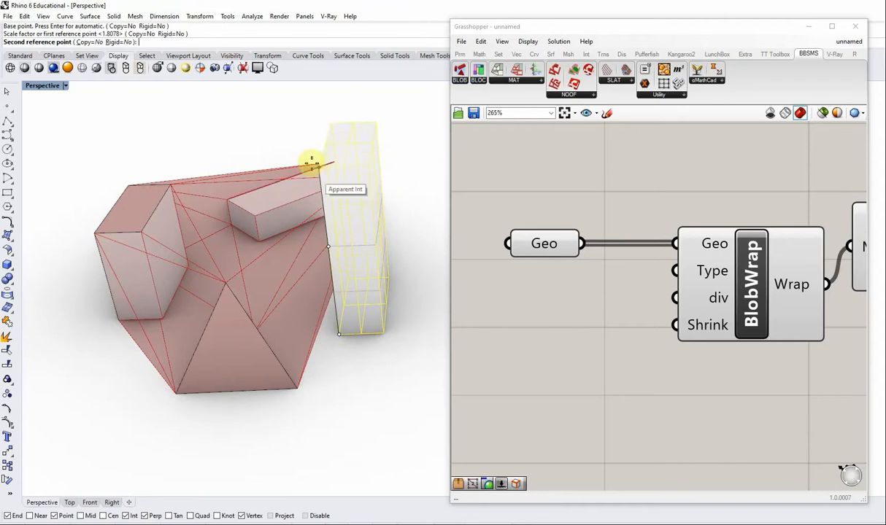
{"action": "left_click", "coordinate": [306, 144]}
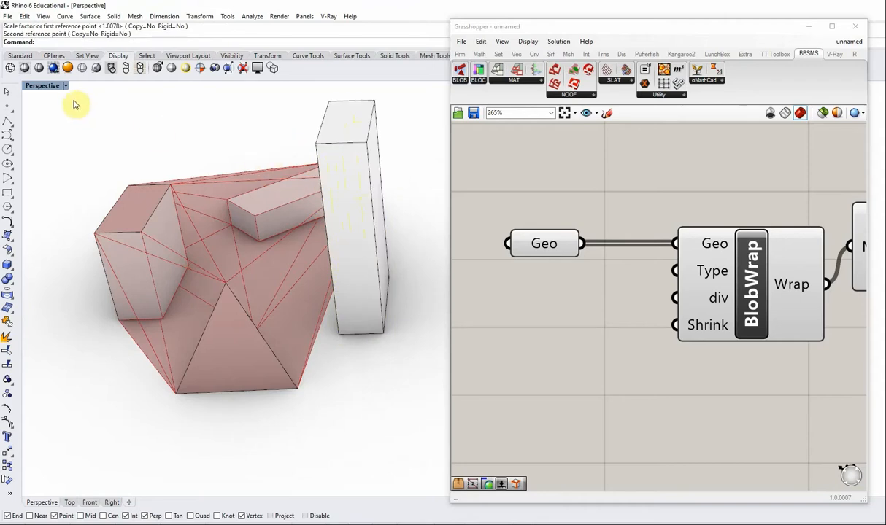
Step: Select all four solids and assign them as multiple geometries to the Geo parameter in Grasshopper
{"action": "left_click_drag", "start_coordinate": [73, 105], "coordinate": [397, 426]}
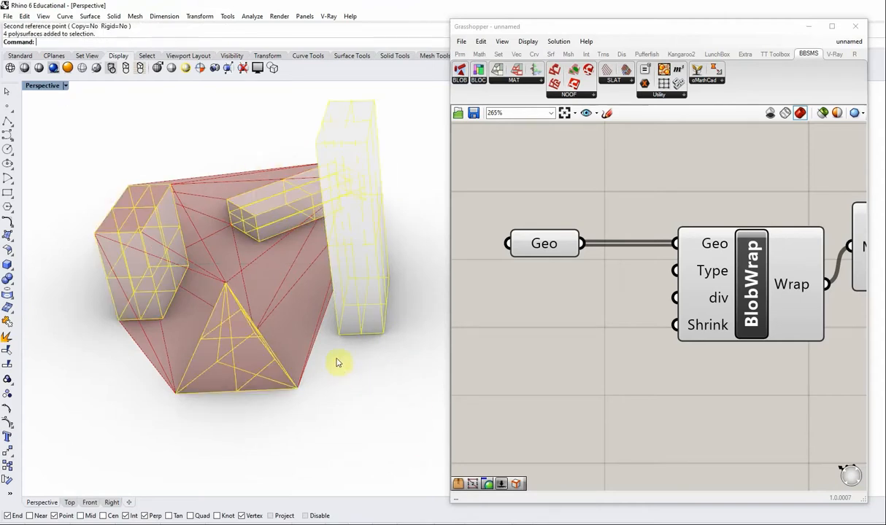
{"action": "right_click_drag", "start_coordinate": [337, 362], "coordinate": [354, 357]}
{"action": "left_click", "coordinate": [532, 246]}
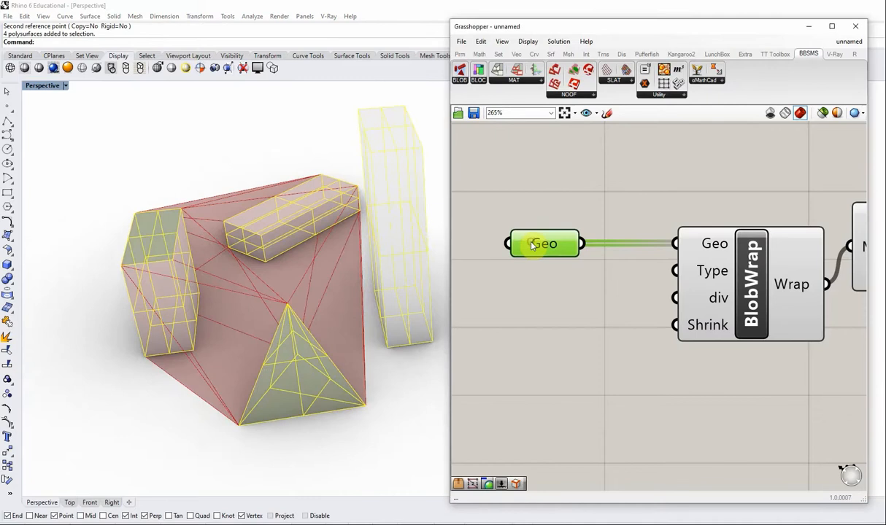
{"action": "right_click", "coordinate": [533, 245]}
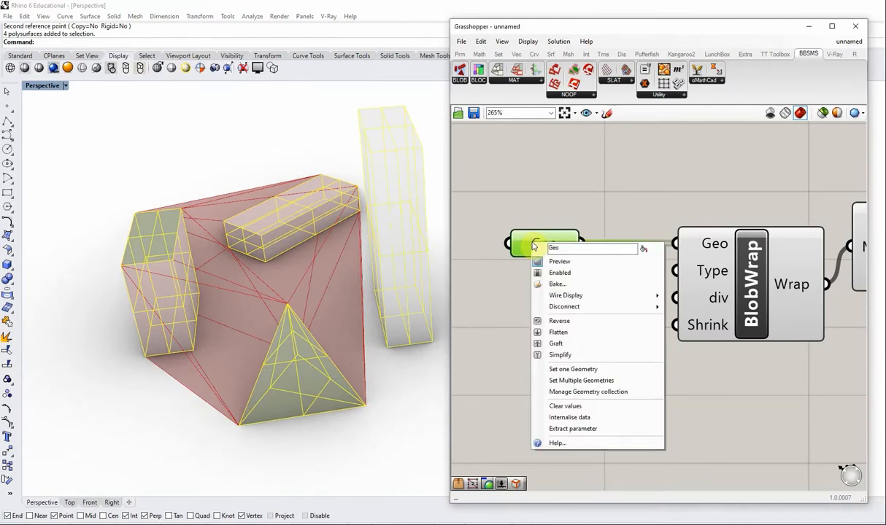
{"action": "left_click", "coordinate": [564, 381]}
{"action": "right_click_drag", "start_coordinate": [352, 331], "coordinate": [345, 255]}
{"action": "left_click", "coordinate": [379, 258]}
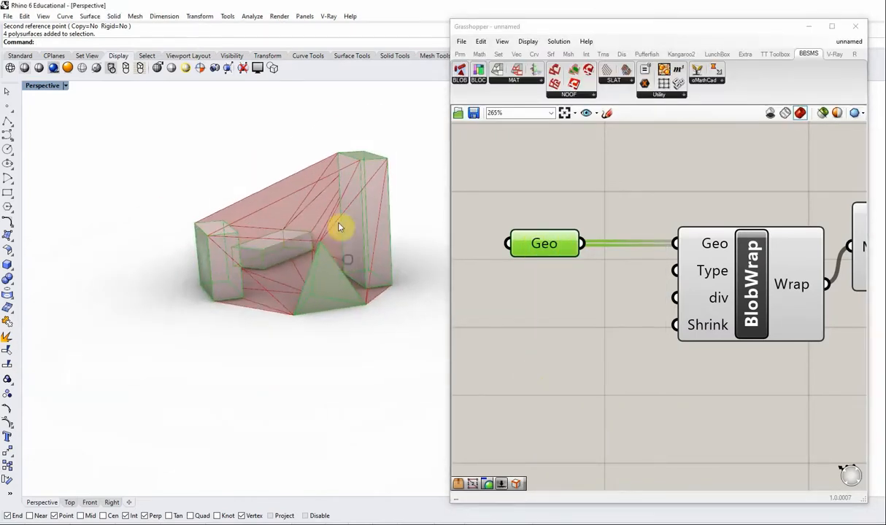
Step: Examine the wrap mesh around the four solids with the Geo parameter deselected
{"action": "scroll", "coordinate": [339, 227], "scroll_direction": "up", "scroll_amount": 5}
{"action": "scroll", "coordinate": [219, 246], "scroll_direction": "down", "scroll_amount": 3}
{"action": "right_click_drag", "start_coordinate": [271, 234], "coordinate": [254, 251]}
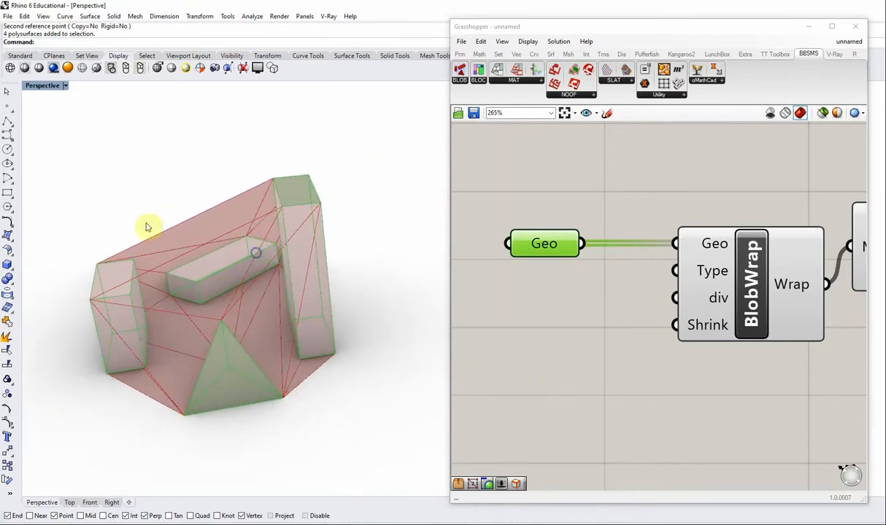
{"action": "scroll", "coordinate": [179, 285], "scroll_direction": "up", "scroll_amount": 3}
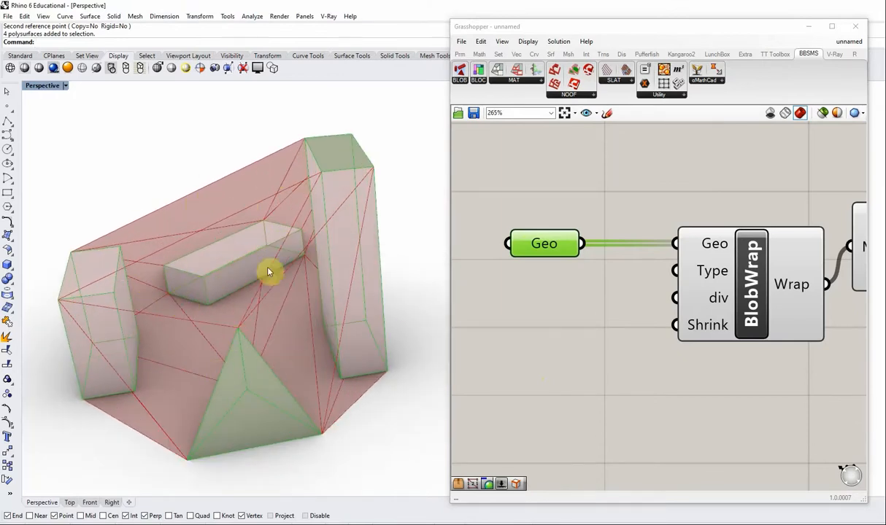
{"action": "left_click", "coordinate": [638, 321]}
{"action": "scroll", "coordinate": [270, 235], "scroll_direction": "down", "scroll_amount": 2}
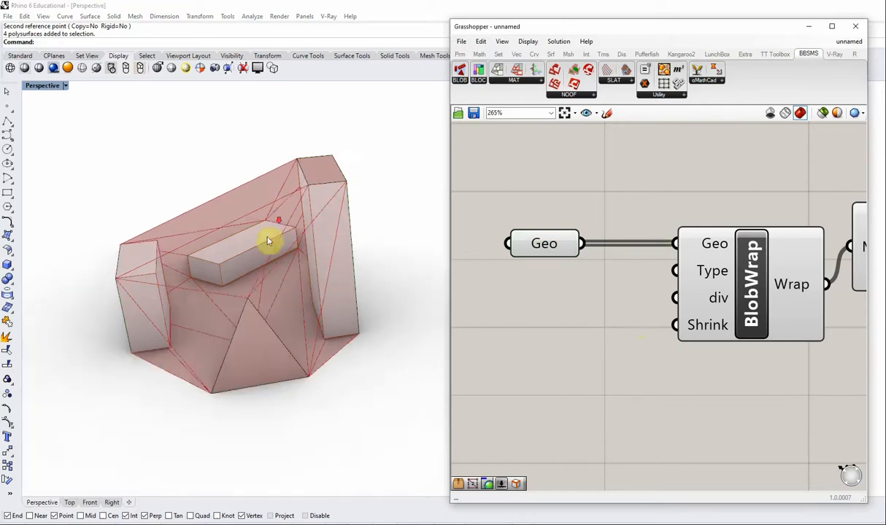
{"action": "right_click_drag", "start_coordinate": [242, 288], "coordinate": [244, 281]}
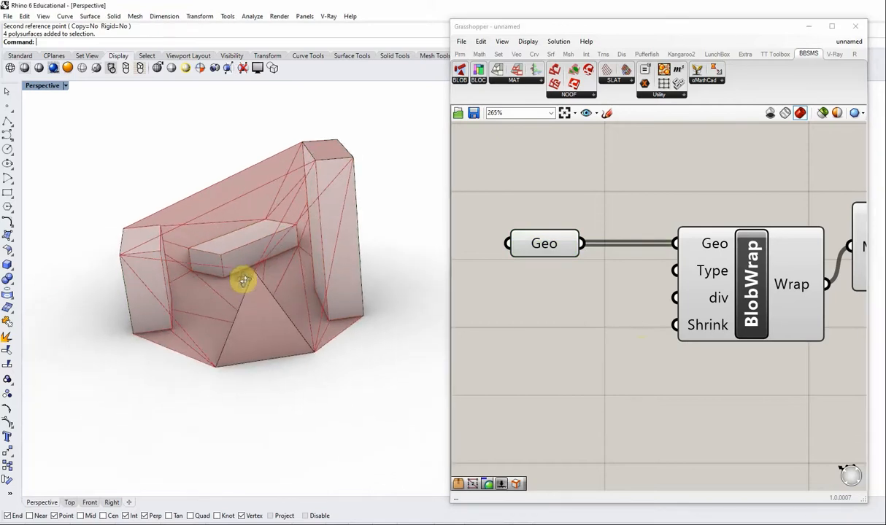
{"action": "left_click", "coordinate": [617, 321]}
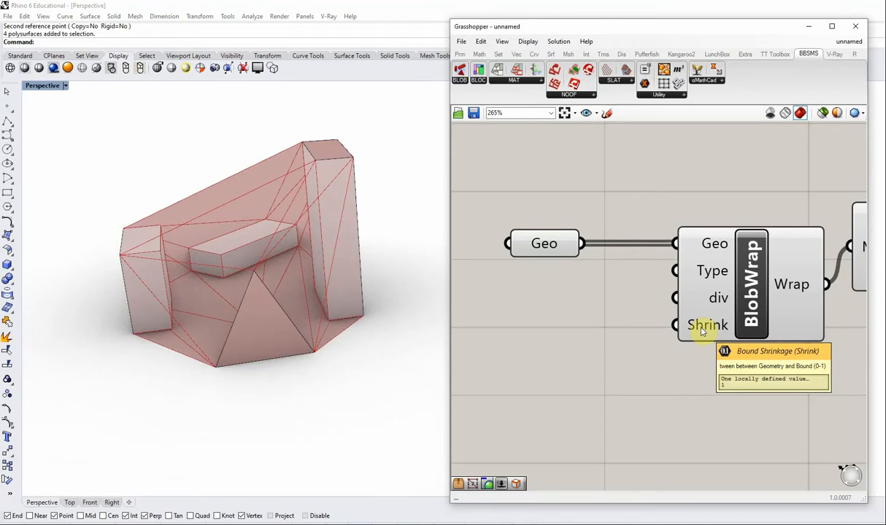
Step: Add a number slider ranging from 0 to 1.00, set it to 1.00 and connect it to BlobWrap's Shrink input
{"action": "double_click", "coordinate": [552, 385]}
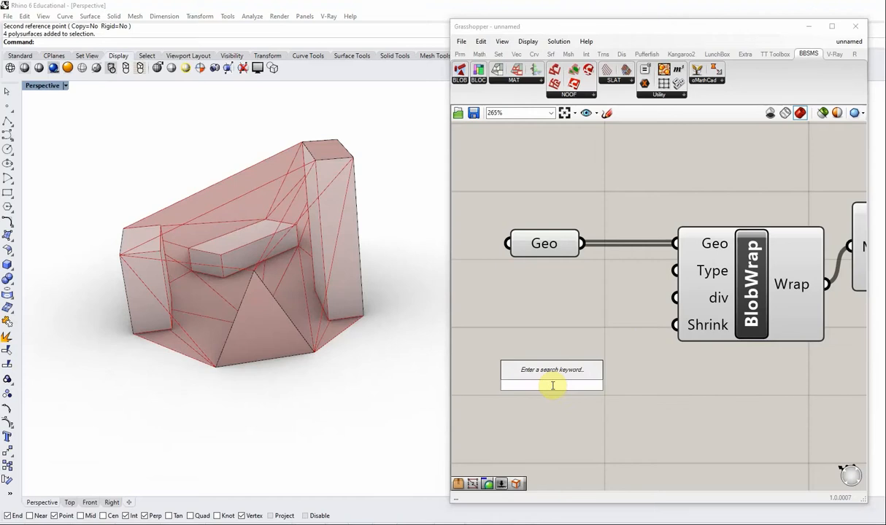
{"action": "type", "text": "0<1.00"}
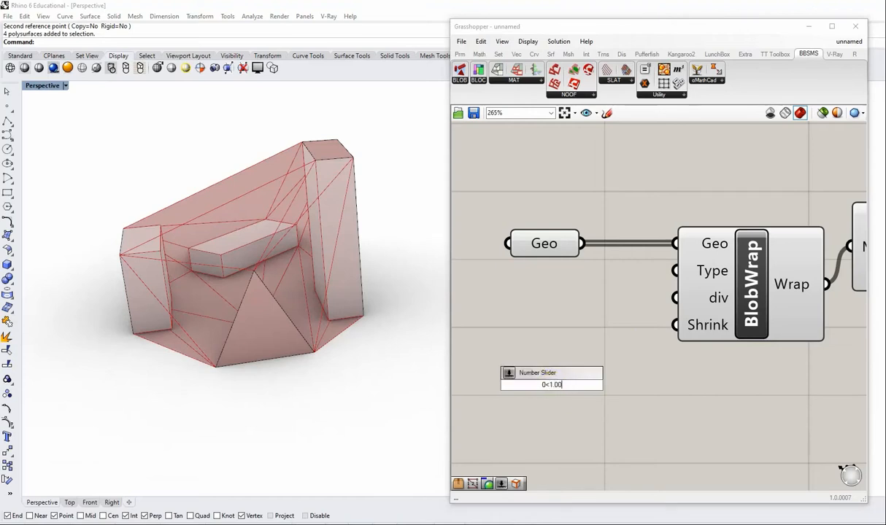
{"action": "key", "text": "Return"}
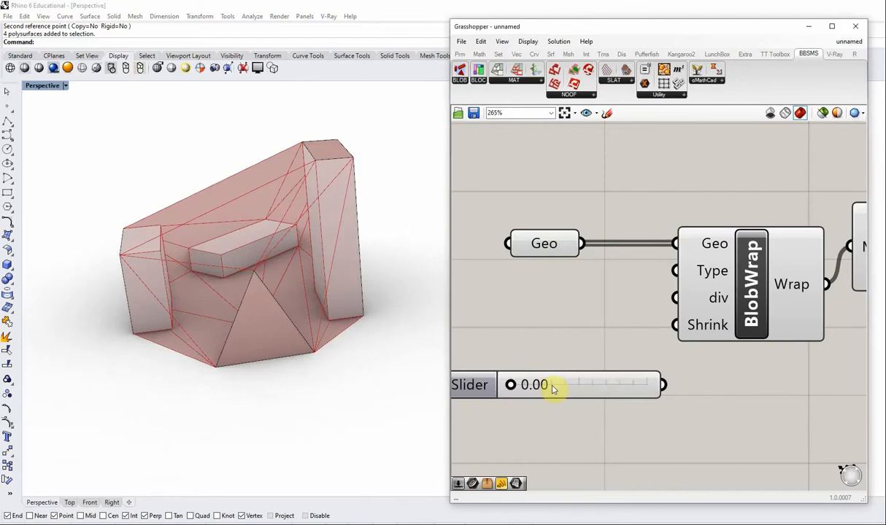
{"action": "left_click_drag", "start_coordinate": [510, 385], "coordinate": [675, 326]}
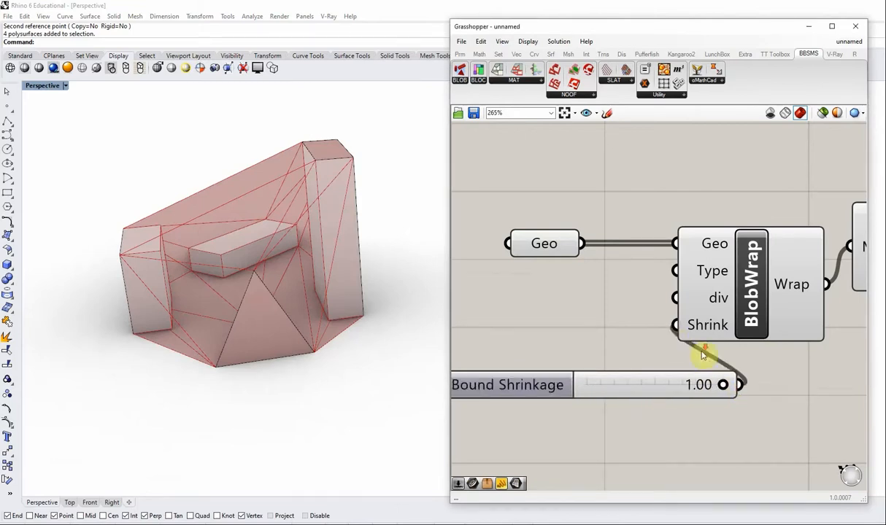
Step: Shift the Bound Shrinkage slider slightly away from BlobWrap and set it to 0.00
{"action": "scroll", "coordinate": [700, 353], "scroll_direction": "down", "scroll_amount": 2}
{"action": "left_click_drag", "start_coordinate": [568, 375], "coordinate": [548, 371]}
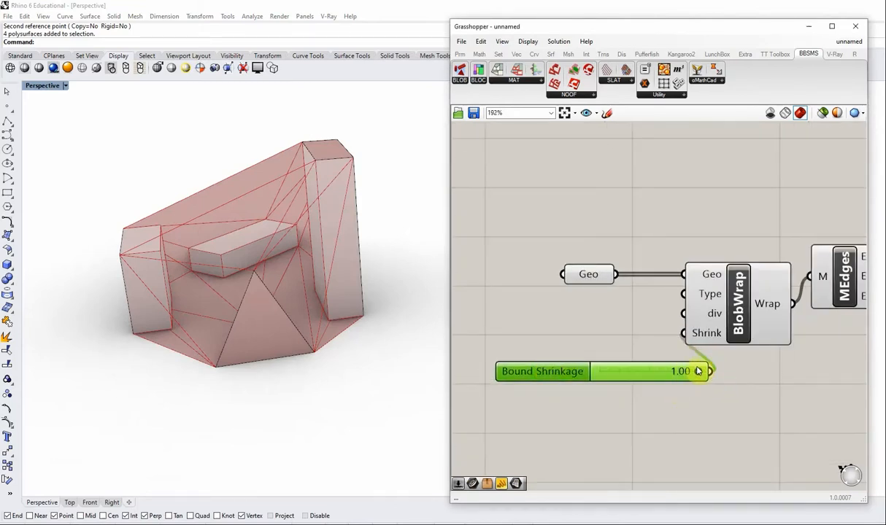
{"action": "left_click_drag", "start_coordinate": [699, 372], "coordinate": [584, 375]}
{"action": "right_click_drag", "start_coordinate": [212, 277], "coordinate": [237, 261]}
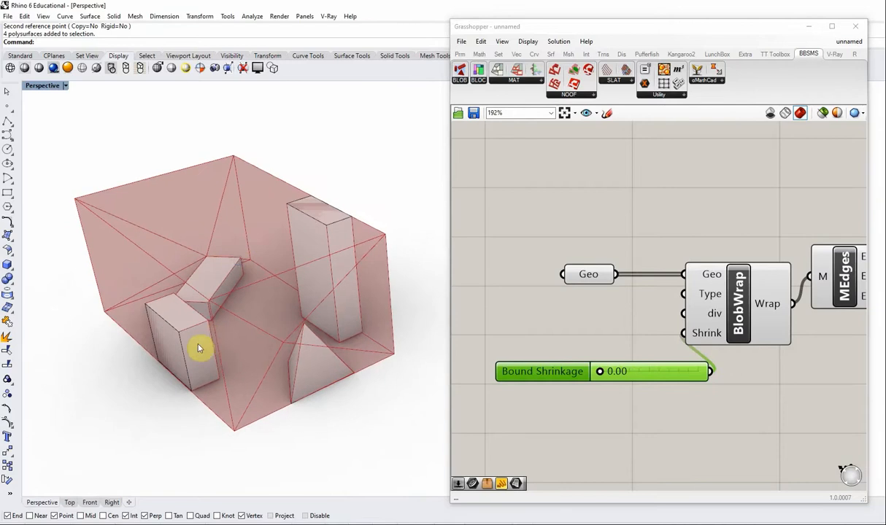
Step: Move the shorter upright box about 2.6 units outward, away from the other solids
{"action": "type", "text": "m"}
{"action": "key", "text": "Return"}
{"action": "left_click", "coordinate": [195, 372]}
{"action": "key", "text": "Return"}
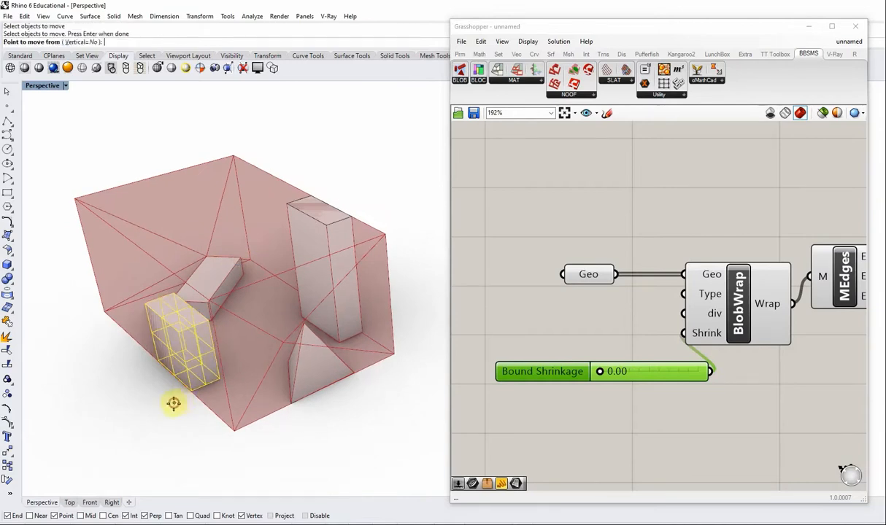
{"action": "left_click", "coordinate": [174, 403]}
{"action": "left_click", "coordinate": [155, 415]}
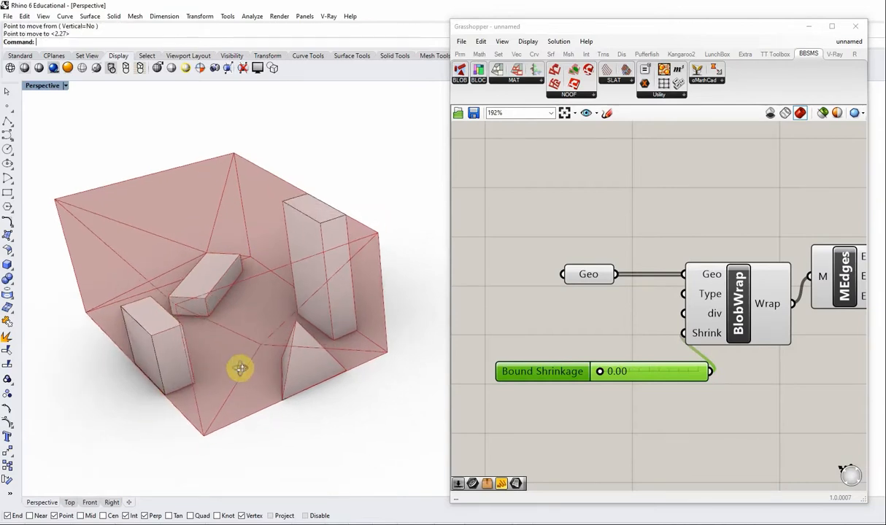
Step: Move the stretched tall box about 6.9 units inward, toward the other solids
{"action": "key", "text": "Return"}
{"action": "left_click", "coordinate": [340, 305]}
{"action": "key", "text": "Return"}
{"action": "left_click", "coordinate": [372, 385]}
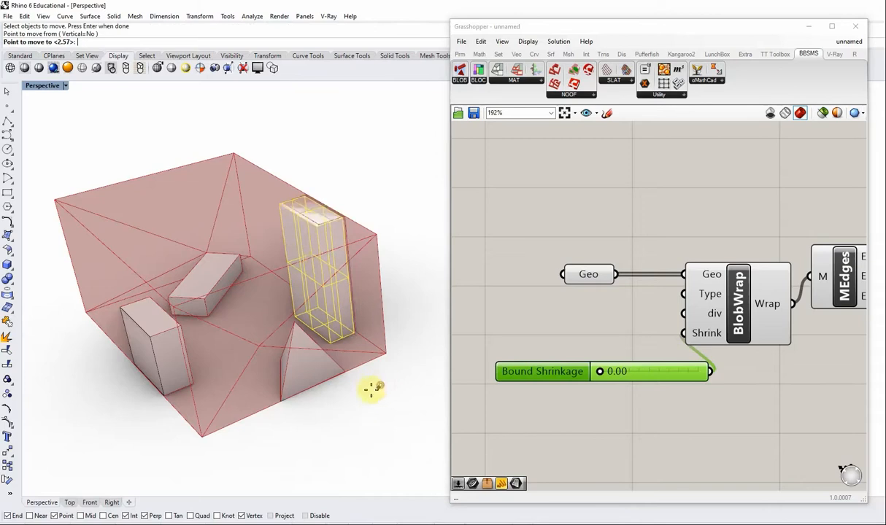
{"action": "left_click", "coordinate": [321, 382]}
Step: Move the stretched tall box about 3 units back outward, away from the shorter upright box
{"action": "right_click_drag", "start_coordinate": [319, 382], "coordinate": [253, 340]}
{"action": "type", "text": "M"}
{"action": "key", "text": "Return"}
{"action": "left_click", "coordinate": [209, 202]}
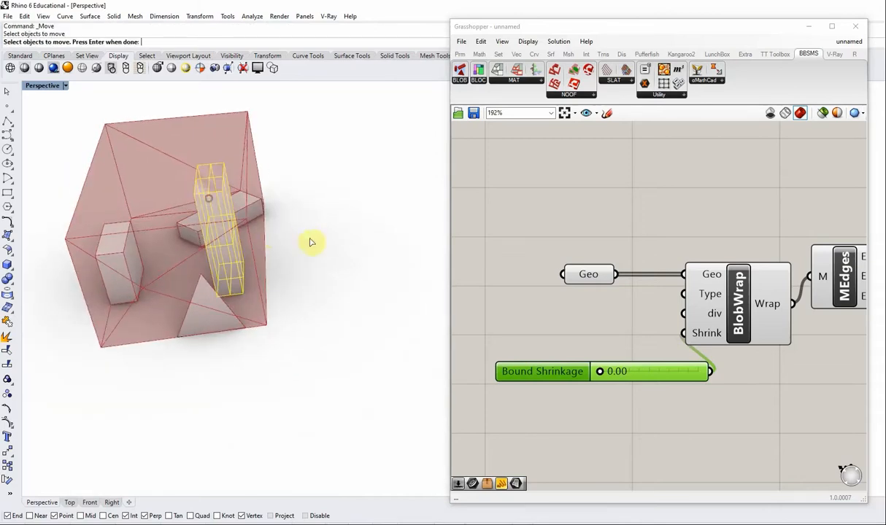
{"action": "key", "text": "Return"}
{"action": "left_click", "coordinate": [311, 245]}
{"action": "left_click", "coordinate": [309, 258]}
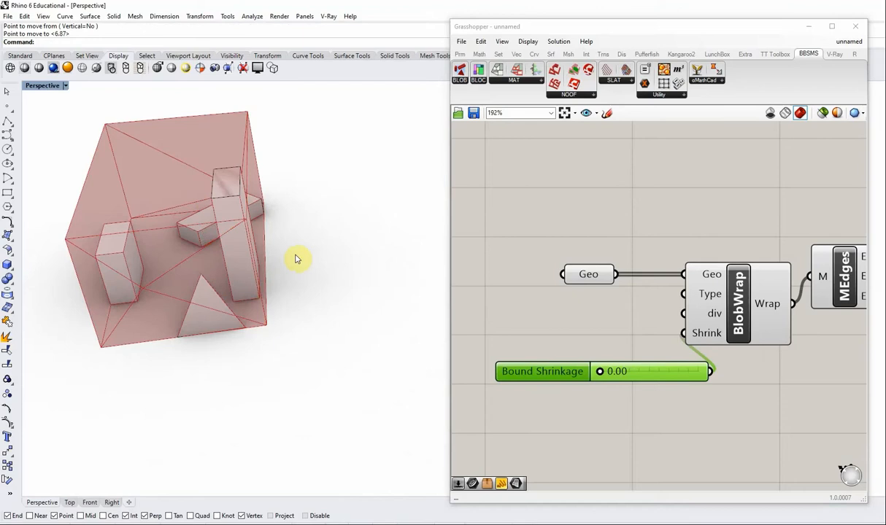
Step: Rotate the stretched tall box counter-clockwise in plan around a point at its base
{"action": "type", "text": "Ro"}
{"action": "key", "text": "Return"}
{"action": "left_click", "coordinate": [232, 190]}
{"action": "key", "text": "Return"}
{"action": "left_click", "coordinate": [247, 290]}
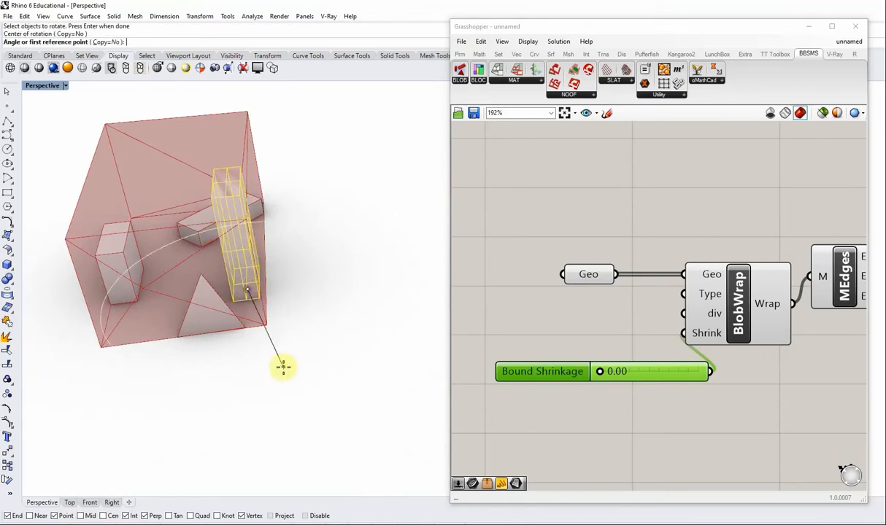
{"action": "left_click", "coordinate": [283, 370]}
{"action": "left_click", "coordinate": [366, 332]}
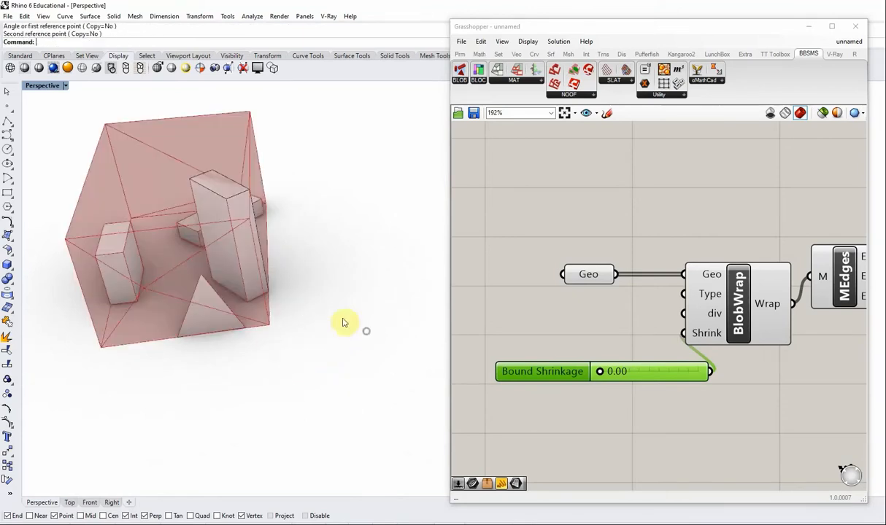
Step: Move the rotated tall box outward, clear of the pyramid and farther from the shorter upright box
{"action": "type", "text": "m"}
{"action": "key", "text": "Return"}
{"action": "left_click", "coordinate": [243, 249]}
{"action": "key", "text": "Return"}
{"action": "left_click", "coordinate": [308, 263]}
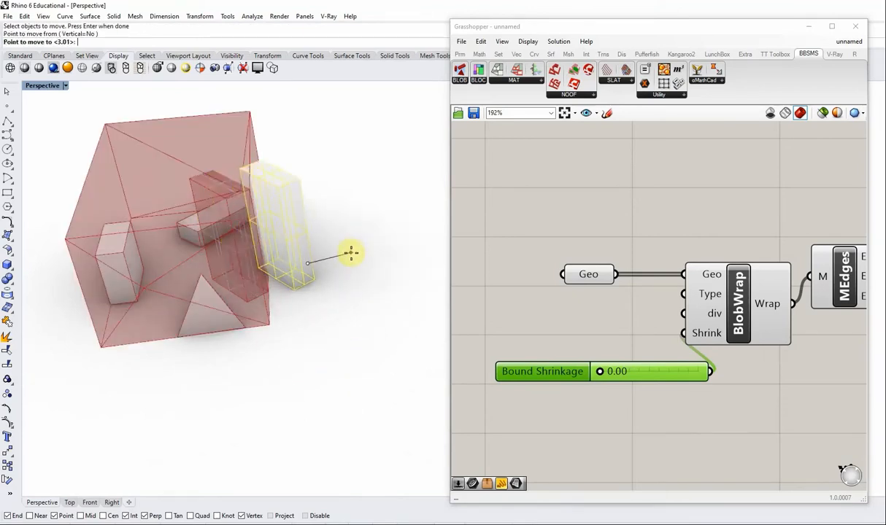
{"action": "left_click", "coordinate": [351, 253]}
Step: Set the Bound Shrinkage slider to 1.00 so the wrap fits tightly around the solids
{"action": "left_click_drag", "start_coordinate": [711, 365], "coordinate": [710, 372]}
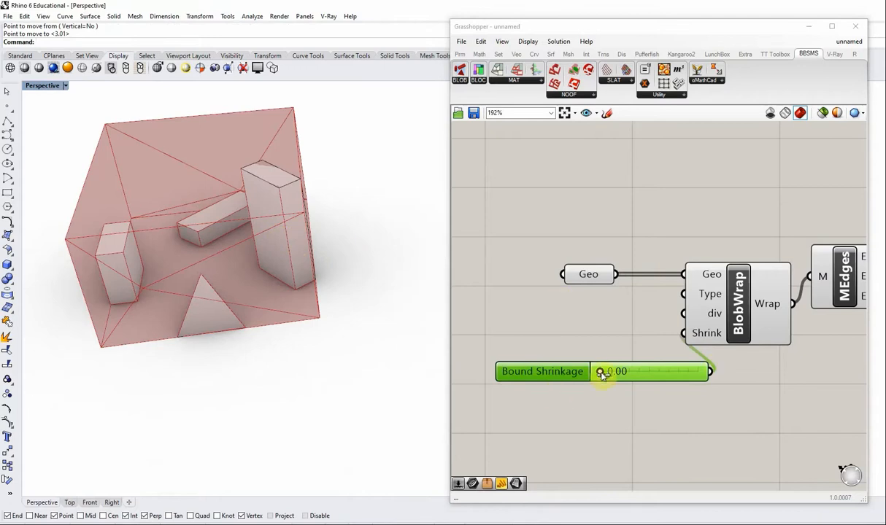
{"action": "left_click_drag", "start_coordinate": [601, 372], "coordinate": [704, 359]}
{"action": "scroll", "coordinate": [175, 229], "scroll_direction": "up", "scroll_amount": 5}
{"action": "scroll", "coordinate": [158, 228], "scroll_direction": "down", "scroll_amount": 2}
{"action": "mouse_move", "coordinate": [249, 360]}
{"action": "right_mouse_down"}
{"action": "mouse_move", "coordinate": [251, 351]}
{"action": "mouse_move", "coordinate": [250, 379]}
{"action": "right_mouse_up"}
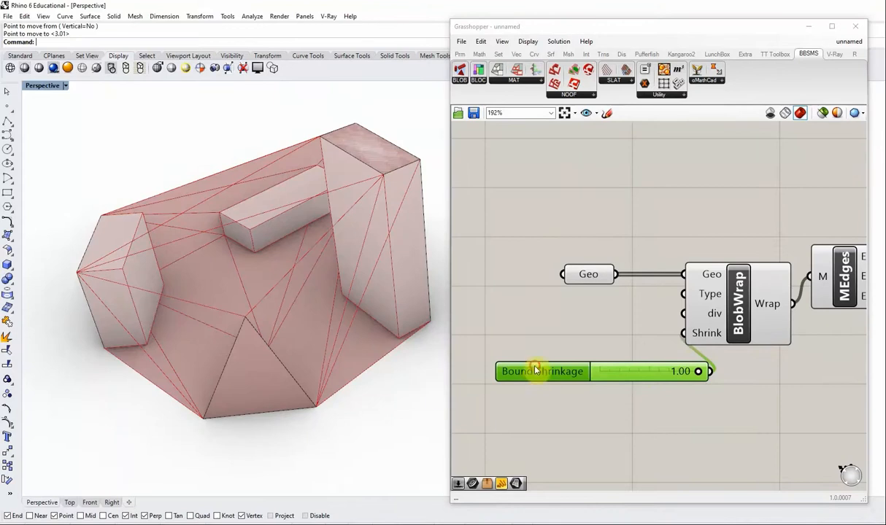
Step: Shift the Bound Shrinkage slider slightly, keep its value at 1.00, and read the description of BlobWrap's Type input
{"action": "left_click_drag", "start_coordinate": [535, 368], "coordinate": [518, 363]}
{"action": "scroll", "coordinate": [280, 321], "scroll_direction": "down", "scroll_amount": 2}
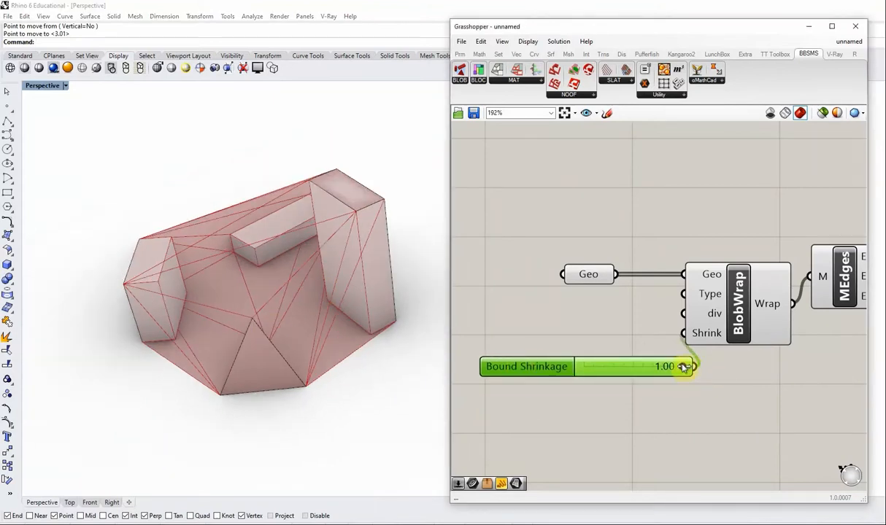
{"action": "mouse_move", "coordinate": [681, 367]}
{"action": "left_mouse_down"}
{"action": "mouse_move", "coordinate": [625, 368]}
{"action": "mouse_move", "coordinate": [690, 367]}
{"action": "left_mouse_up"}
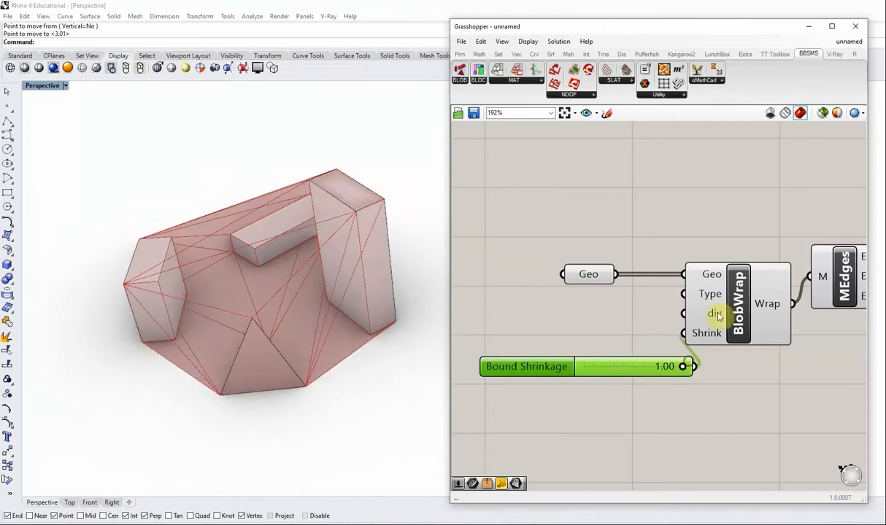
{"action": "scroll", "coordinate": [712, 299], "scroll_direction": "up", "scroll_amount": 4}
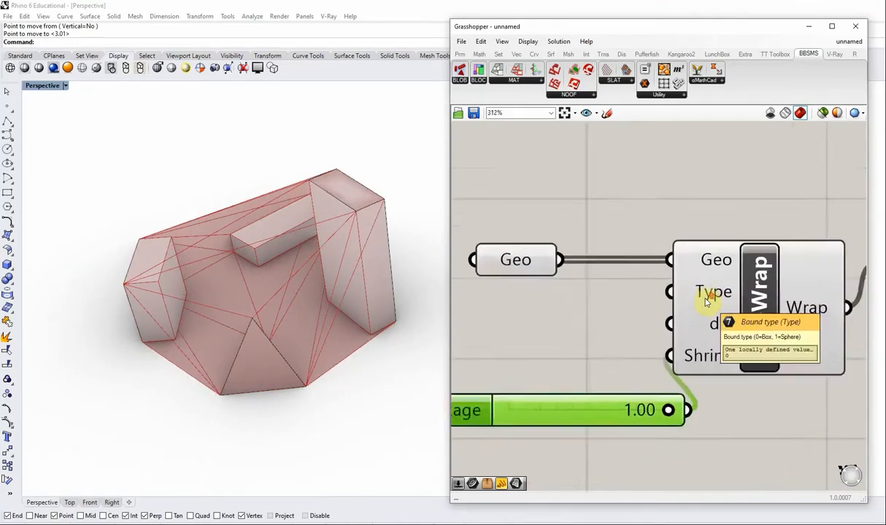
{"action": "scroll", "coordinate": [707, 301], "scroll_direction": "down", "scroll_amount": 4}
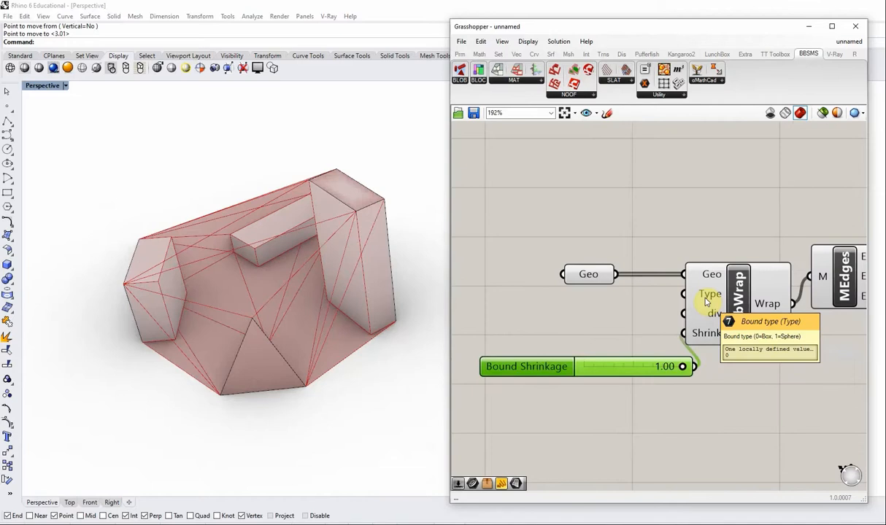
Step: Add a Boolean Toggle to the canvas and connect it to BlobWrap's Type input
{"action": "left_click", "coordinate": [550, 325]}
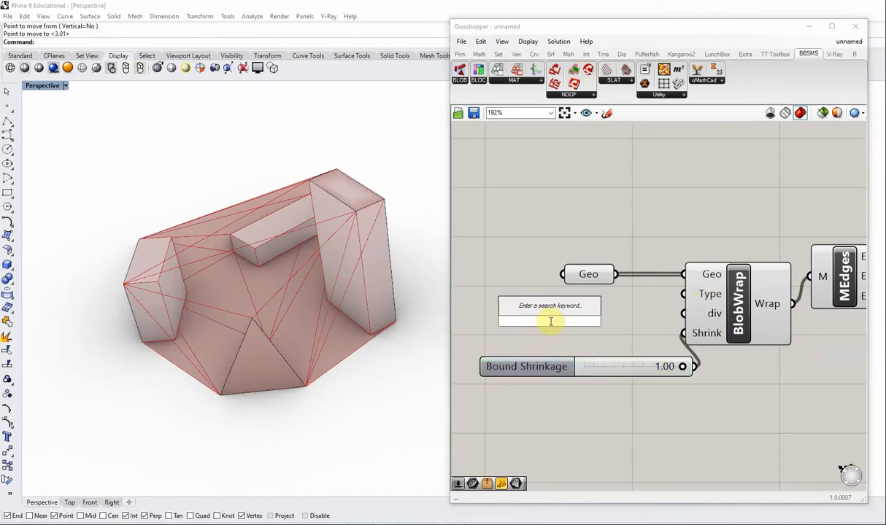
{"action": "type", "text": "booel"}
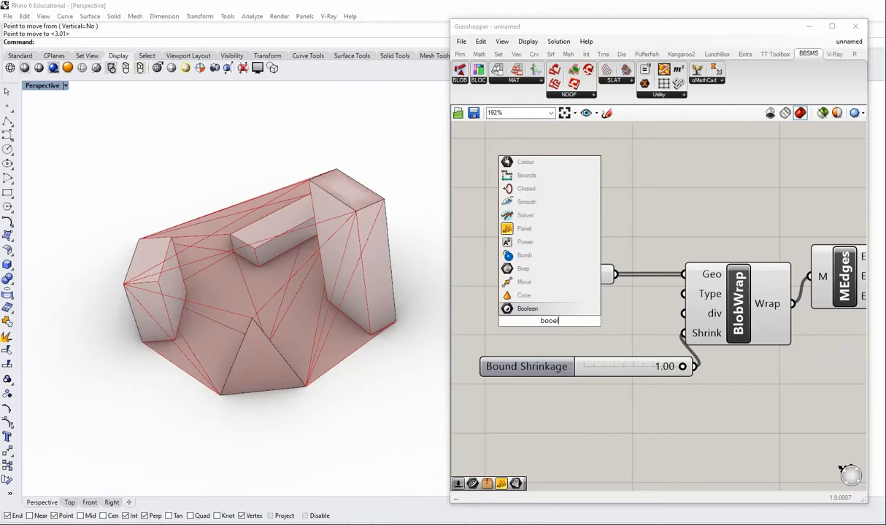
{"action": "type", "text": "t"}
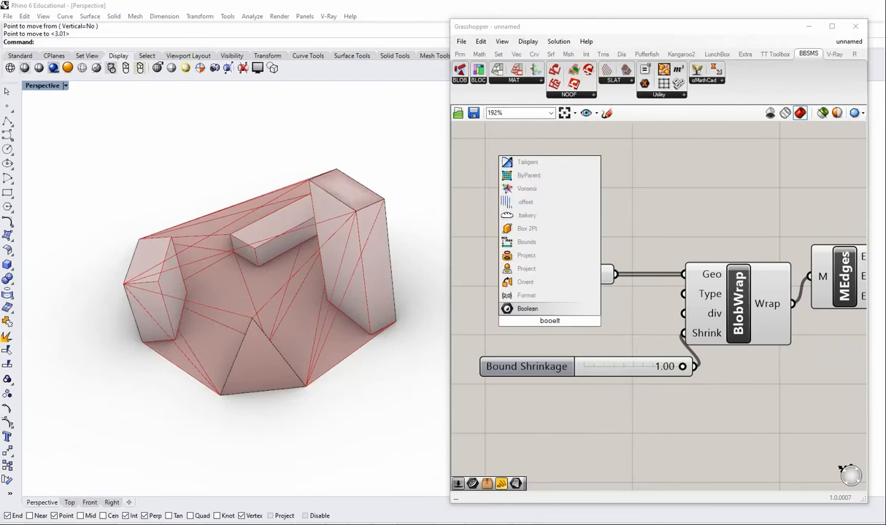
{"action": "key", "text": "BackSpace"}
{"action": "key", "text": "BackSpace"}
{"action": "key", "text": "BackSpace"}
{"action": "type", "text": "lean"}
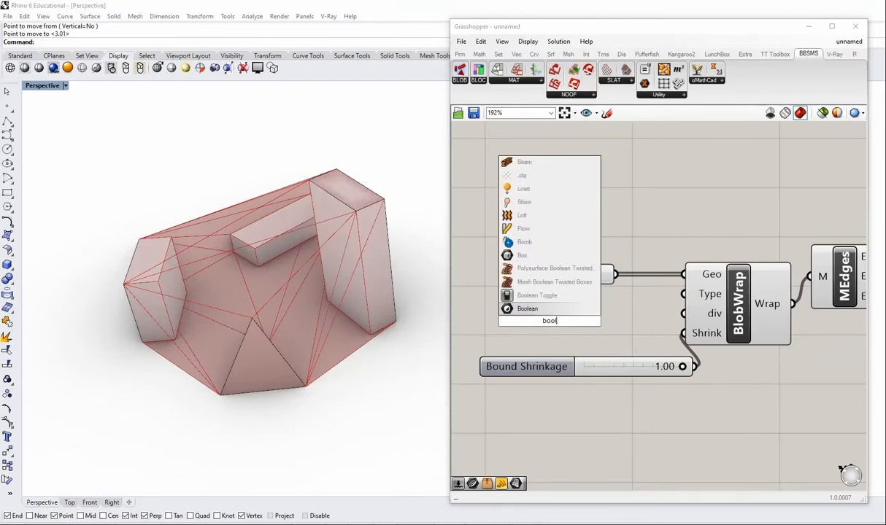
{"action": "left_click", "coordinate": [540, 294]}
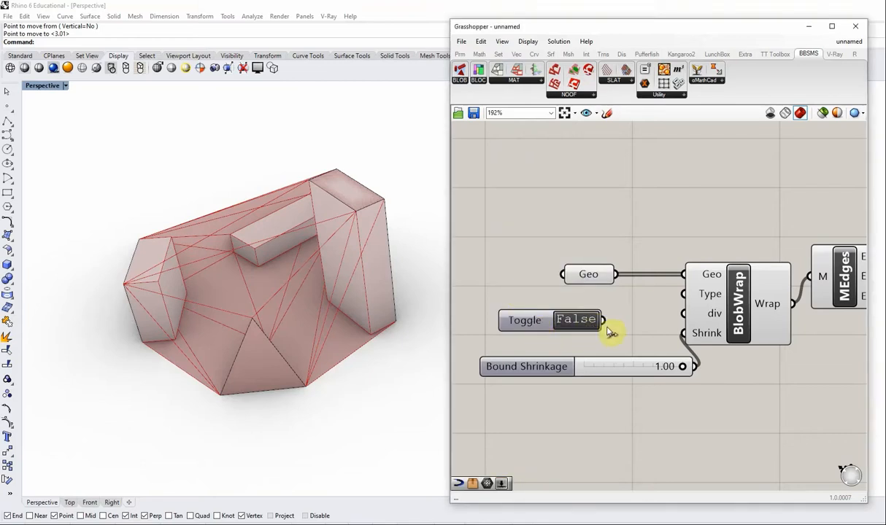
{"action": "left_click_drag", "start_coordinate": [605, 321], "coordinate": [683, 294]}
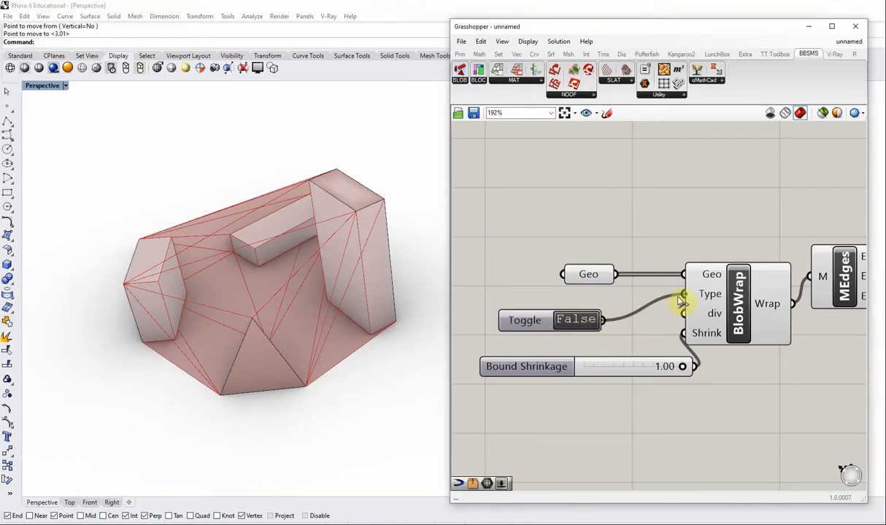
Step: Switch the bound type toggle to True and set Bound Shrinkage to 0.00 to inspect the unshrunk sphere bound
{"action": "scroll", "coordinate": [257, 293], "scroll_direction": "up", "scroll_amount": 3}
{"action": "scroll", "coordinate": [304, 292], "scroll_direction": "down", "scroll_amount": 3}
{"action": "right_click_drag", "start_coordinate": [303, 291], "coordinate": [313, 254]}
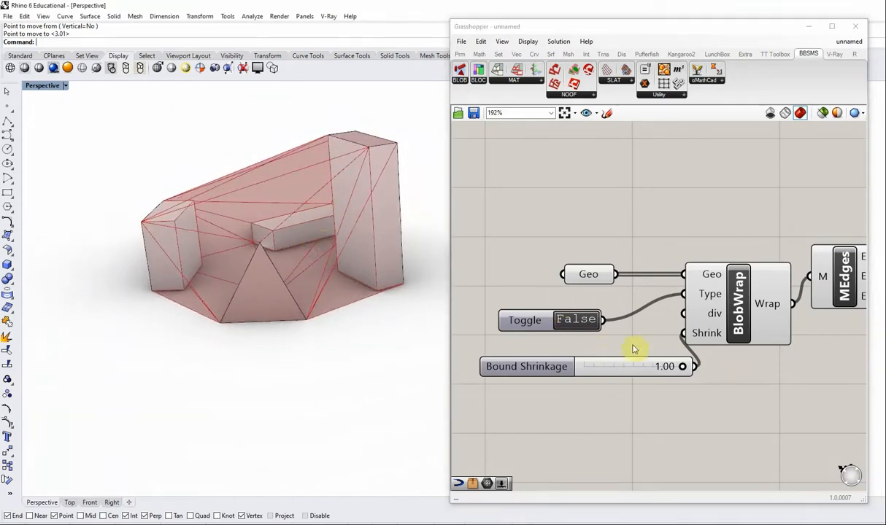
{"action": "double_click", "coordinate": [582, 321]}
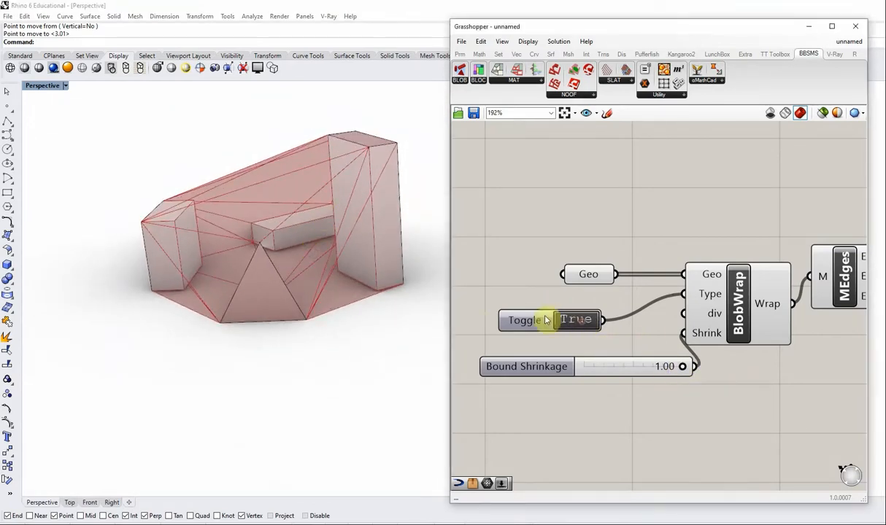
{"action": "left_click_drag", "start_coordinate": [683, 368], "coordinate": [584, 369]}
{"action": "scroll", "coordinate": [273, 347], "scroll_direction": "down", "scroll_amount": 3}
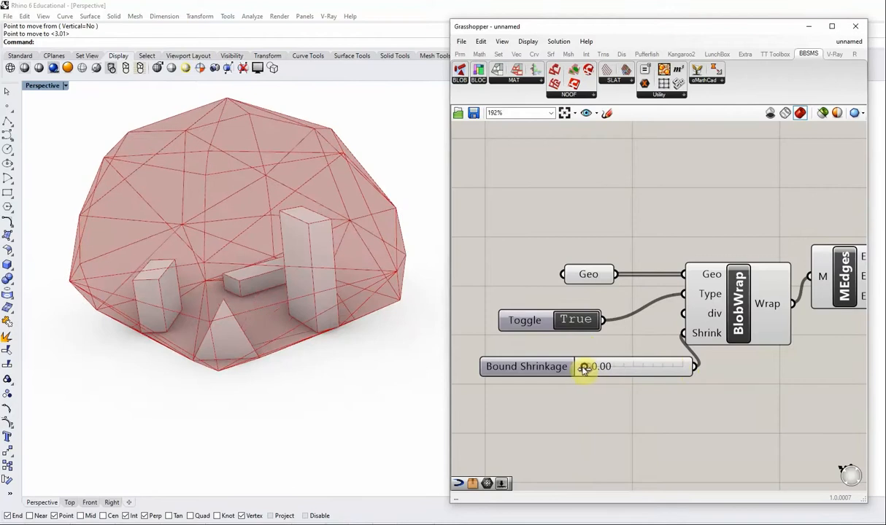
{"action": "right_click_drag", "start_coordinate": [276, 306], "coordinate": [284, 281]}
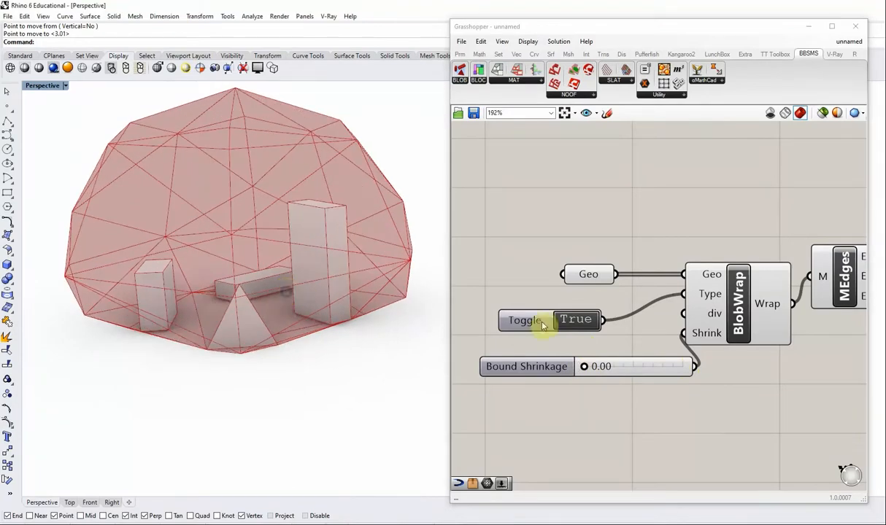
Step: Switch the bound type toggle to False and back to True, comparing the box and sphere bounds at zero shrinkage
{"action": "double_click", "coordinate": [575, 321]}
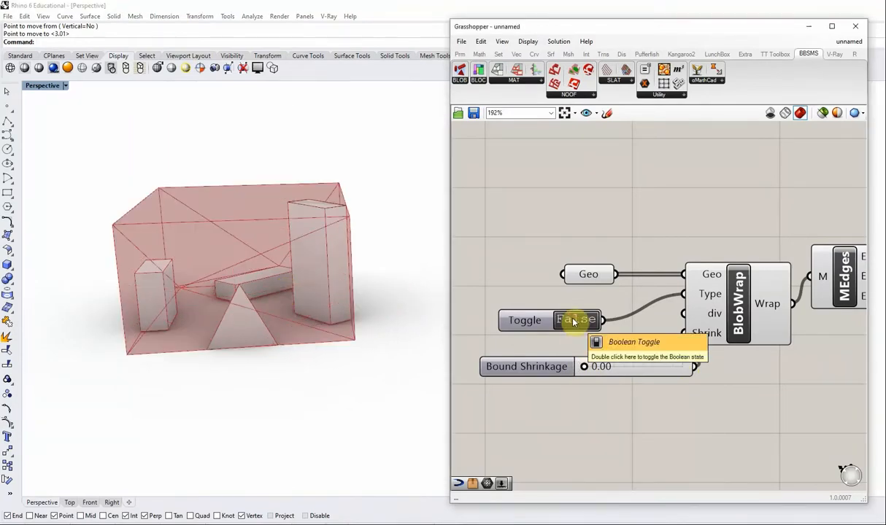
{"action": "double_click", "coordinate": [575, 321]}
{"action": "right_click_drag", "start_coordinate": [241, 199], "coordinate": [232, 278]}
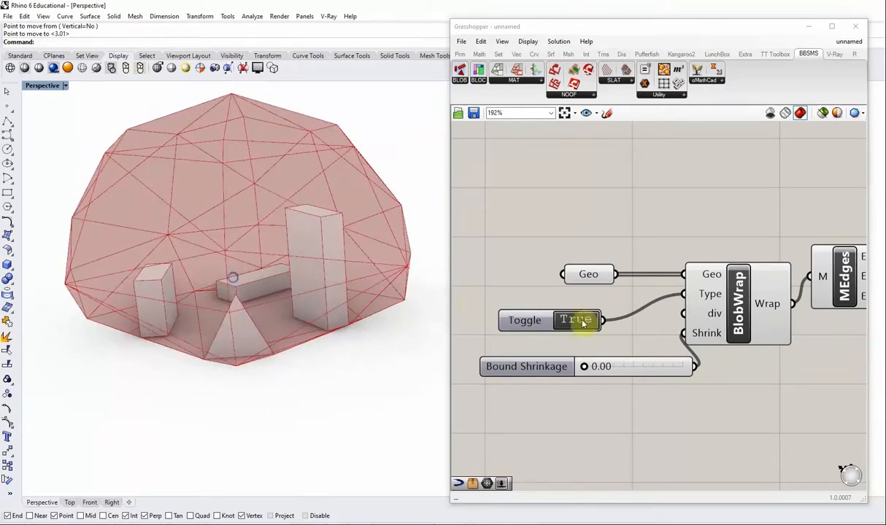
{"action": "left_click_drag", "start_coordinate": [585, 367], "coordinate": [560, 361]}
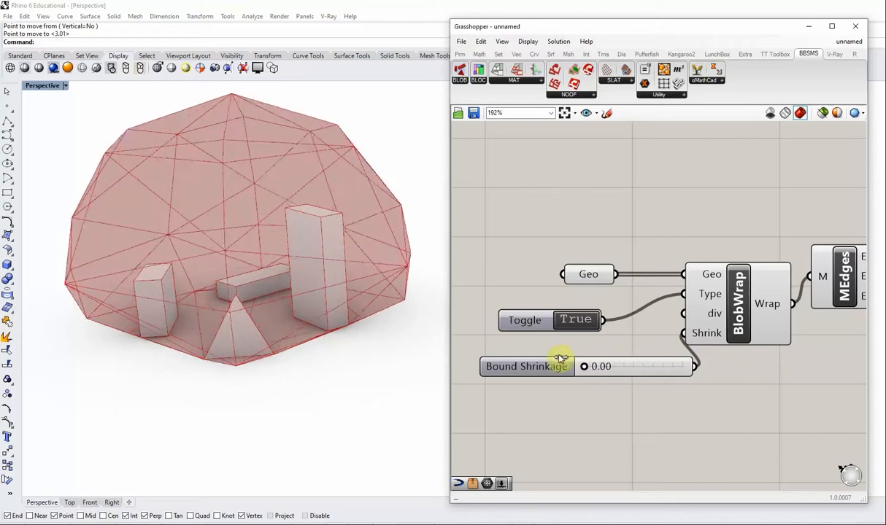
Step: Set Bound Shrinkage to 1.00 with the sphere bound type to pull the wrap tightly around the solids
{"action": "right_click_drag", "start_coordinate": [269, 308], "coordinate": [268, 336]}
{"action": "left_click_drag", "start_coordinate": [586, 369], "coordinate": [677, 366]}
{"action": "scroll", "coordinate": [298, 379], "scroll_direction": "up", "scroll_amount": 2}
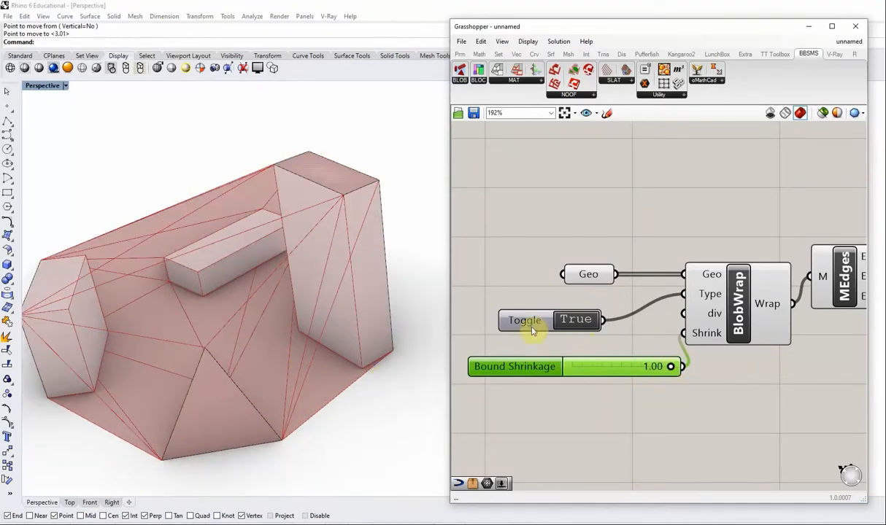
Step: Rearrange the Geo parameter and the toggle higher on the canvas, making room above the Bound Shrinkage slider
{"action": "left_click_drag", "start_coordinate": [532, 330], "coordinate": [526, 305]}
{"action": "left_click_drag", "start_coordinate": [586, 276], "coordinate": [581, 253]}
{"action": "left_click_drag", "start_coordinate": [526, 302], "coordinate": [530, 286]}
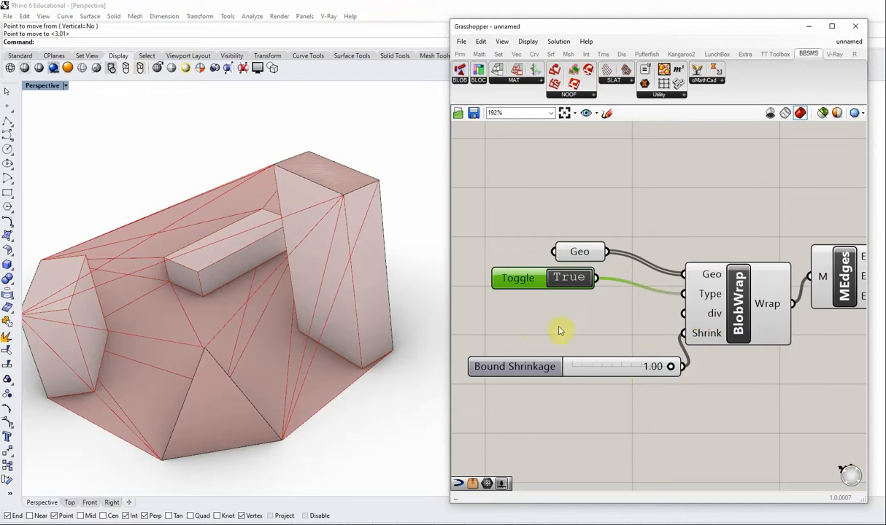
Step: Add a number slider ranging from 0 to 1.00, connect it to BlobWrap's div input and leave it at 0.00
{"action": "double_click", "coordinate": [530, 328]}
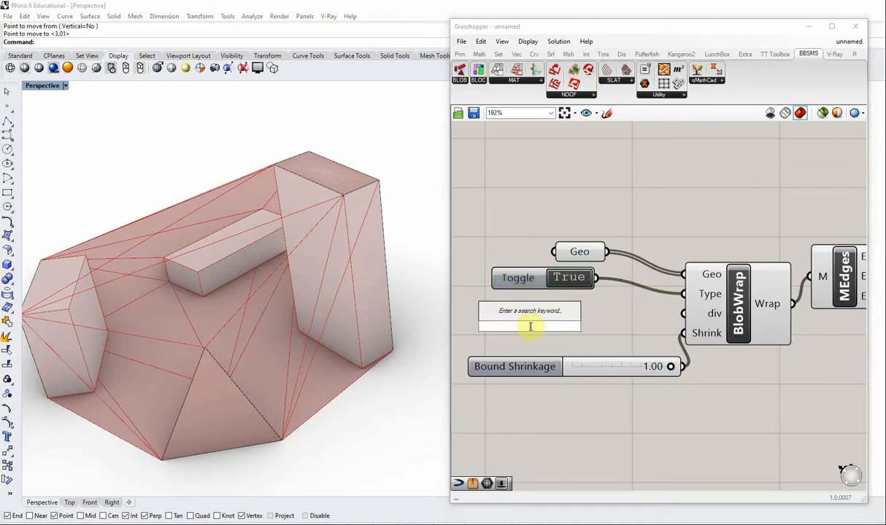
{"action": "type", "text": "0<1.00"}
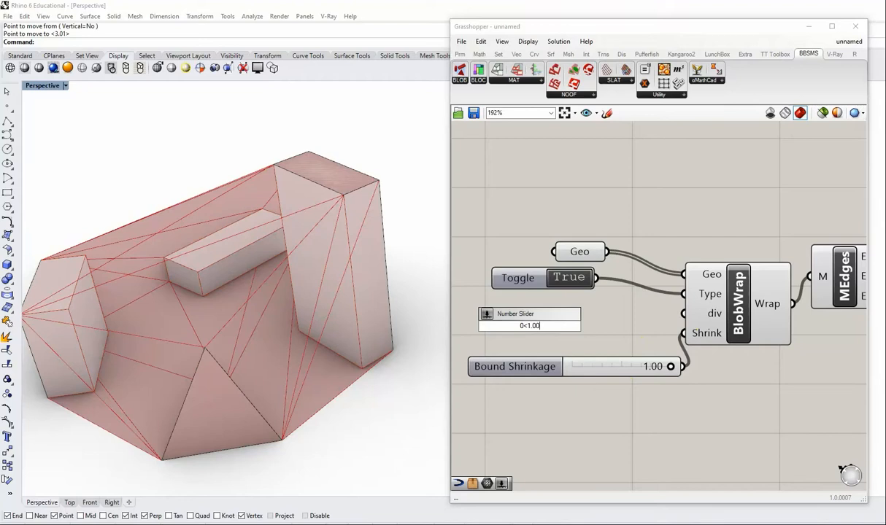
{"action": "key", "text": "Return"}
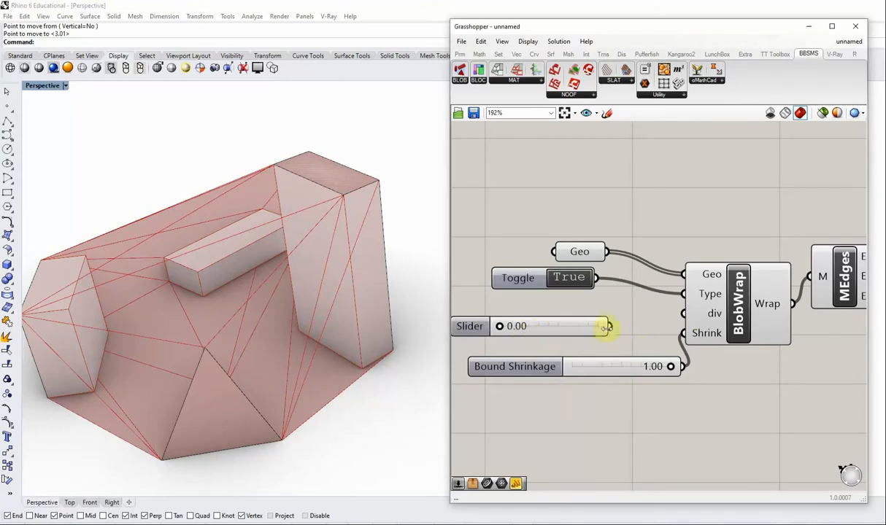
{"action": "left_click_drag", "start_coordinate": [664, 322], "coordinate": [683, 314]}
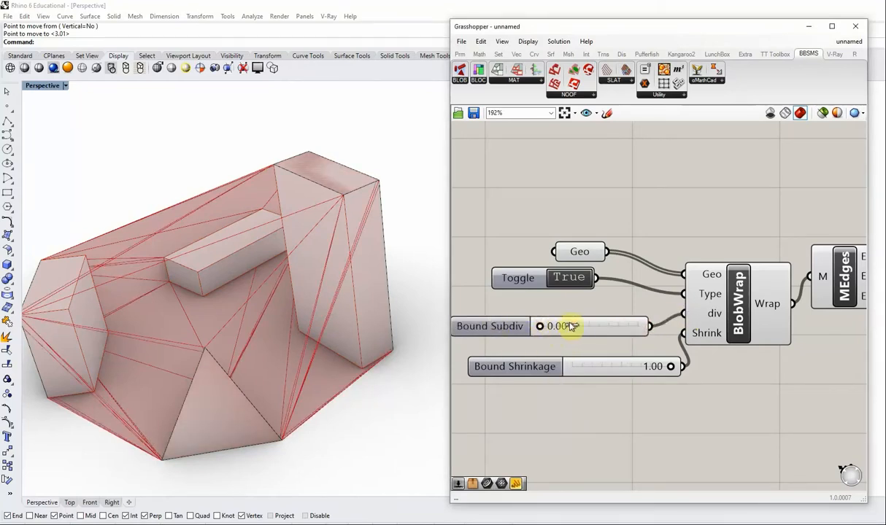
{"action": "left_click_drag", "start_coordinate": [572, 326], "coordinate": [538, 328]}
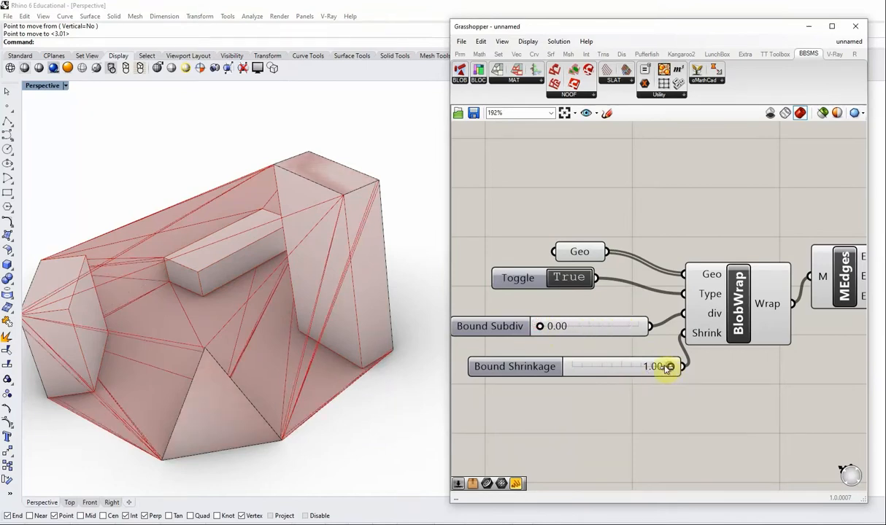
Step: Lower Bound Shrinkage to 0.42 and inspect the looser sphere-based wrap around the solids
{"action": "left_click_drag", "start_coordinate": [665, 368], "coordinate": [613, 370]}
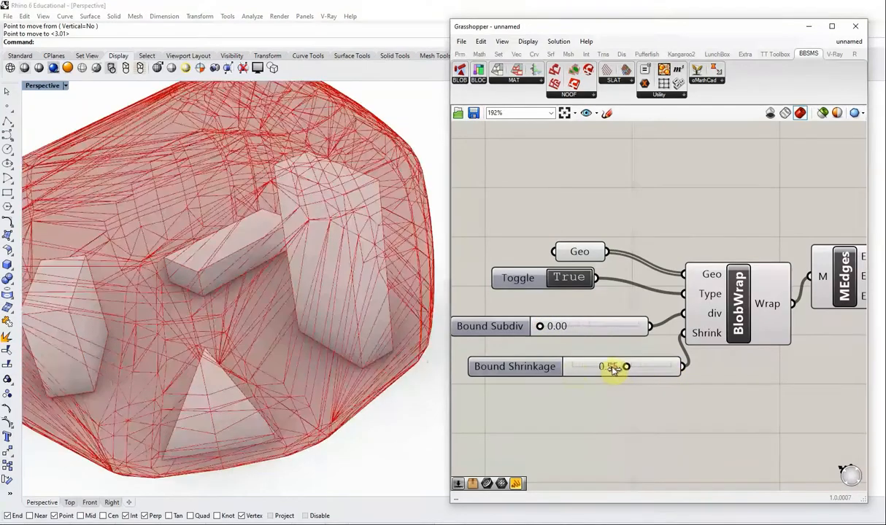
{"action": "scroll", "coordinate": [271, 334], "scroll_direction": "down", "scroll_amount": 5}
{"action": "scroll", "coordinate": [218, 343], "scroll_direction": "up", "scroll_amount": 5}
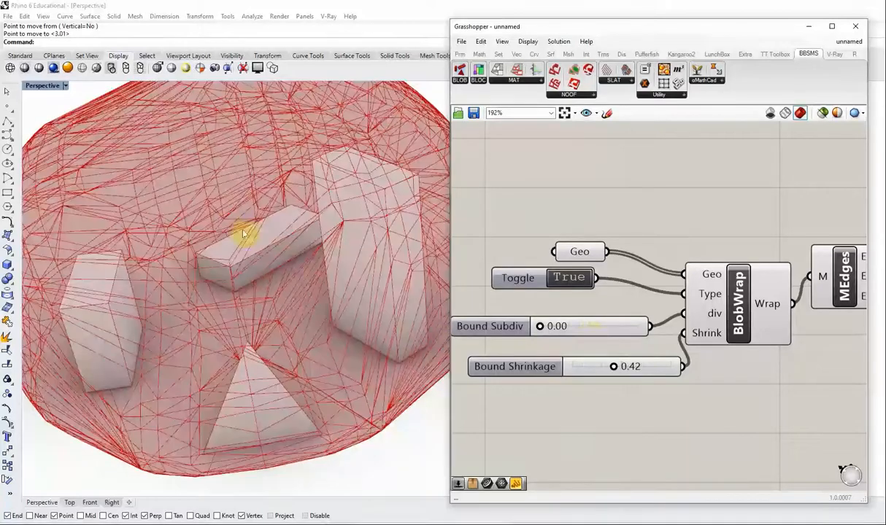
{"action": "scroll", "coordinate": [316, 300], "scroll_direction": "down", "scroll_amount": 4}
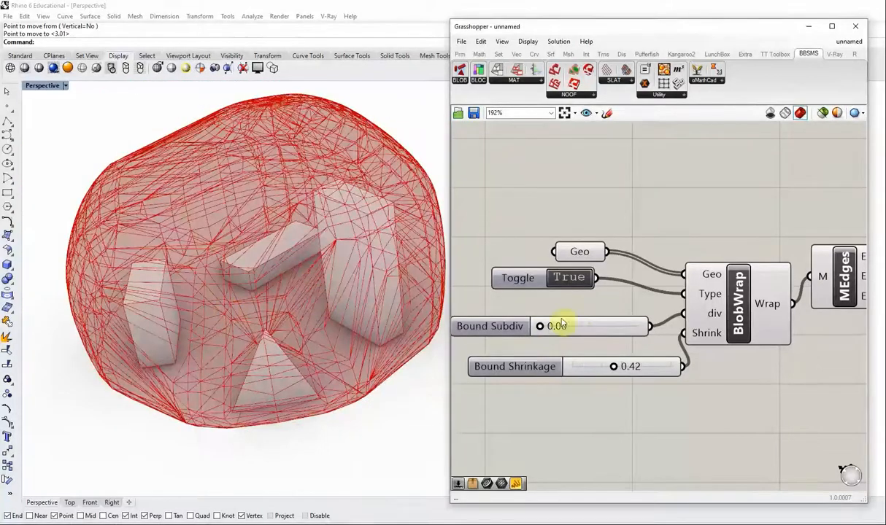
Step: Switch the bound type toggle to False and inspect the box-based wrap from several distances
{"action": "double_click", "coordinate": [569, 281]}
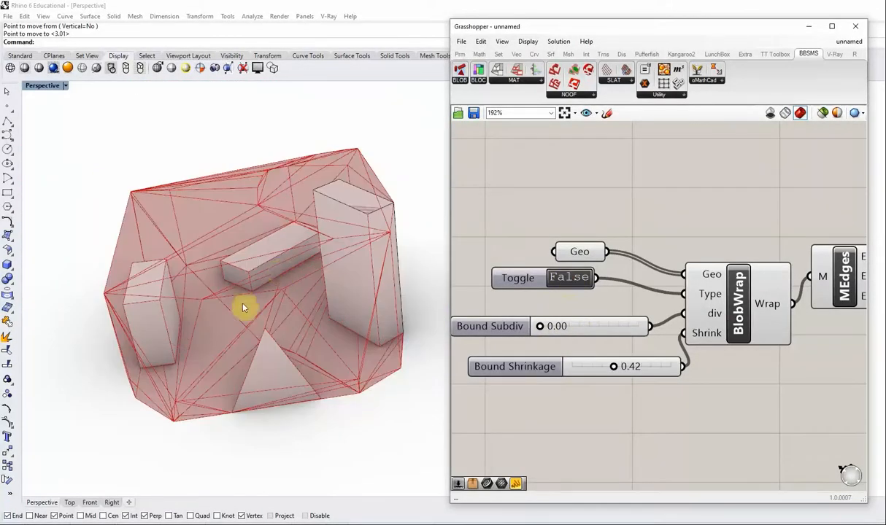
{"action": "mouse_move", "coordinate": [239, 309]}
{"action": "right_mouse_down"}
{"action": "mouse_move", "coordinate": [251, 289]}
{"action": "mouse_move", "coordinate": [253, 316]}
{"action": "right_mouse_up"}
{"action": "scroll", "coordinate": [253, 316], "scroll_direction": "up", "scroll_amount": 4}
{"action": "scroll", "coordinate": [252, 316], "scroll_direction": "down", "scroll_amount": 4}
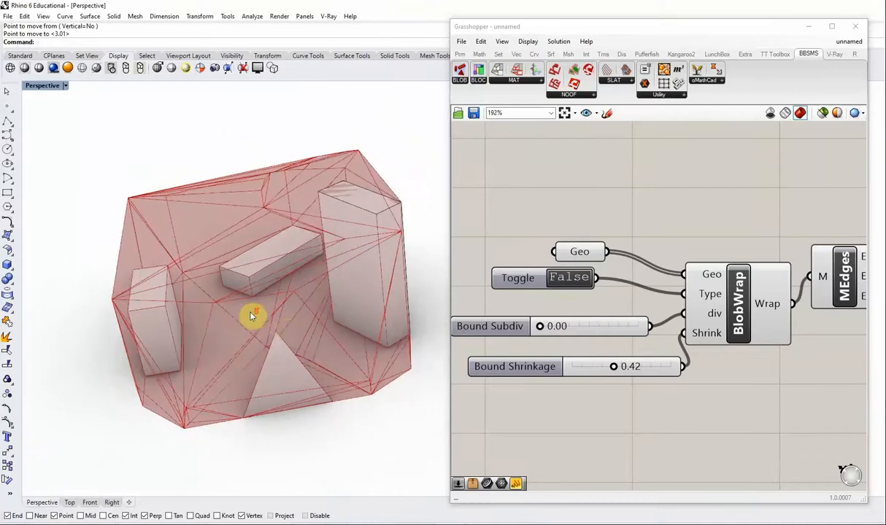
{"action": "scroll", "coordinate": [291, 334], "scroll_direction": "up", "scroll_amount": 3}
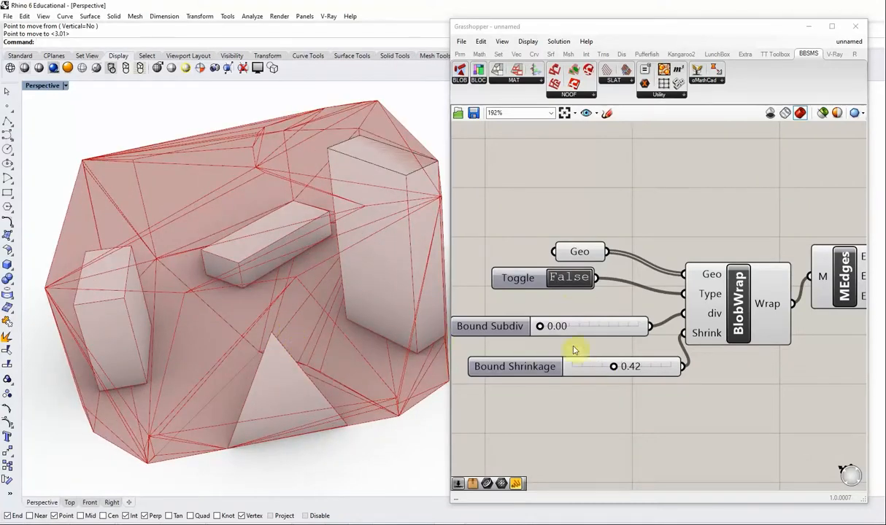
Step: Set the Bound Subdiv slider to 0.23 and inspect the resulting wrap
{"action": "left_click_drag", "start_coordinate": [542, 330], "coordinate": [559, 324]}
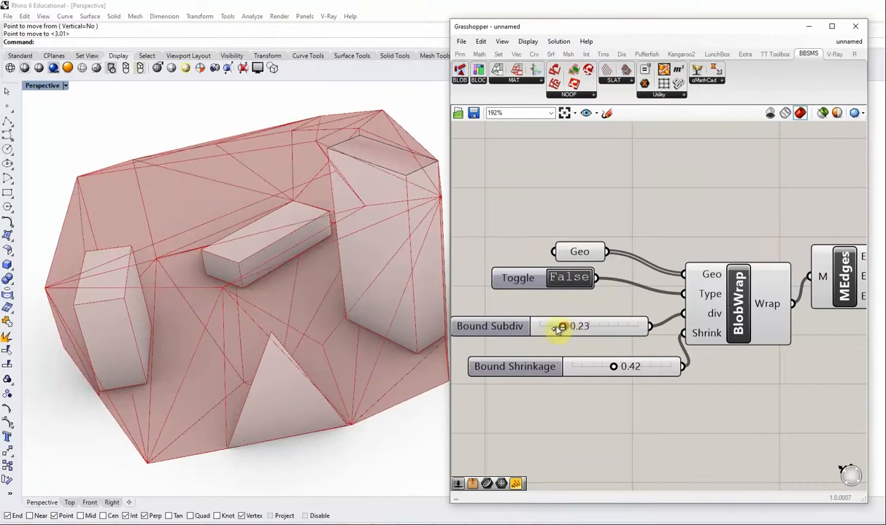
{"action": "right_click_drag", "start_coordinate": [176, 292], "coordinate": [296, 303]}
{"action": "scroll", "coordinate": [504, 276], "scroll_direction": "down", "scroll_amount": 3}
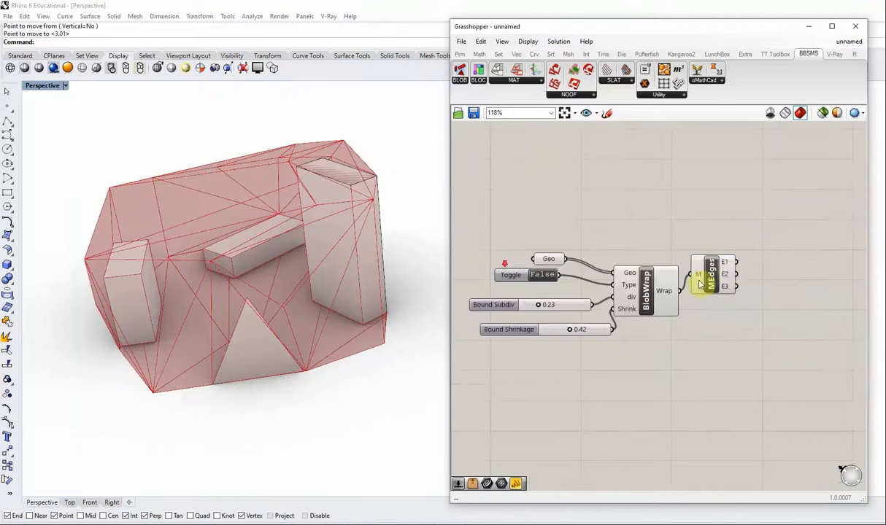
Step: Add a Mesh parameter above the MEdges component and connect BlobWrap's Wrap output to it
{"action": "scroll", "coordinate": [711, 280], "scroll_direction": "up", "scroll_amount": 5}
{"action": "double_click", "coordinate": [672, 198]}
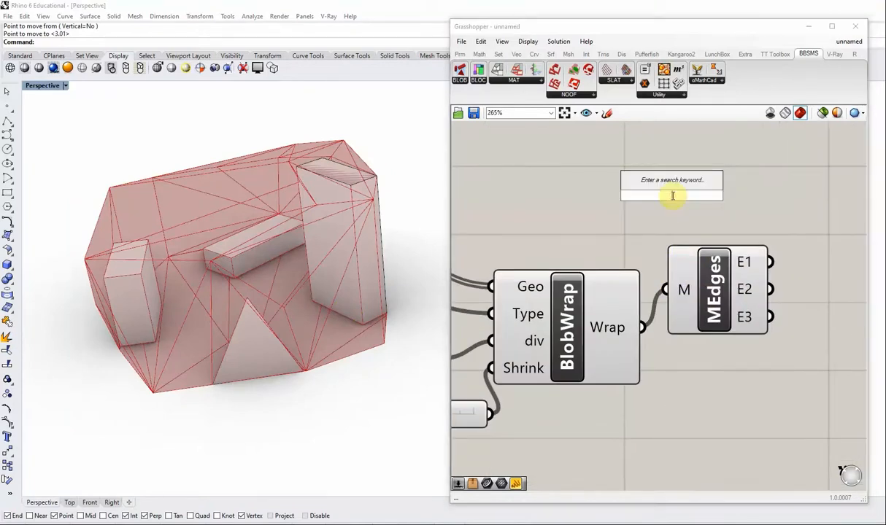
{"action": "type", "text": "mesh"}
{"action": "left_click", "coordinate": [699, 183]}
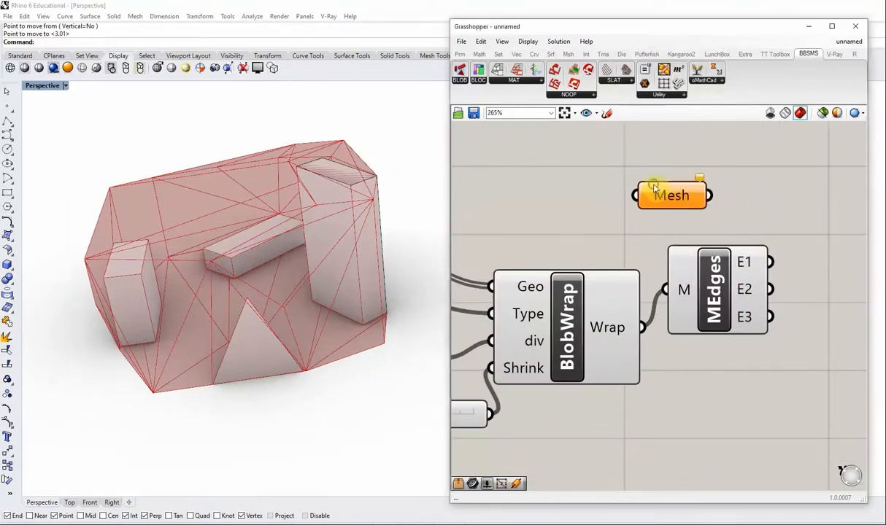
{"action": "left_click_drag", "start_coordinate": [674, 194], "coordinate": [736, 201]}
{"action": "left_click_drag", "start_coordinate": [642, 326], "coordinate": [695, 202]}
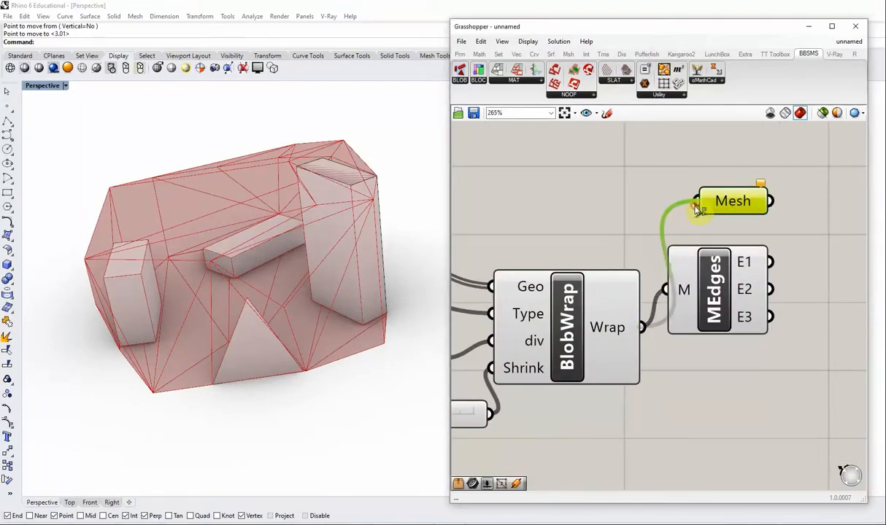
Step: Bake the Mesh parameter's wrap into the Rhino model on Layer 02
{"action": "right_click", "coordinate": [719, 207]}
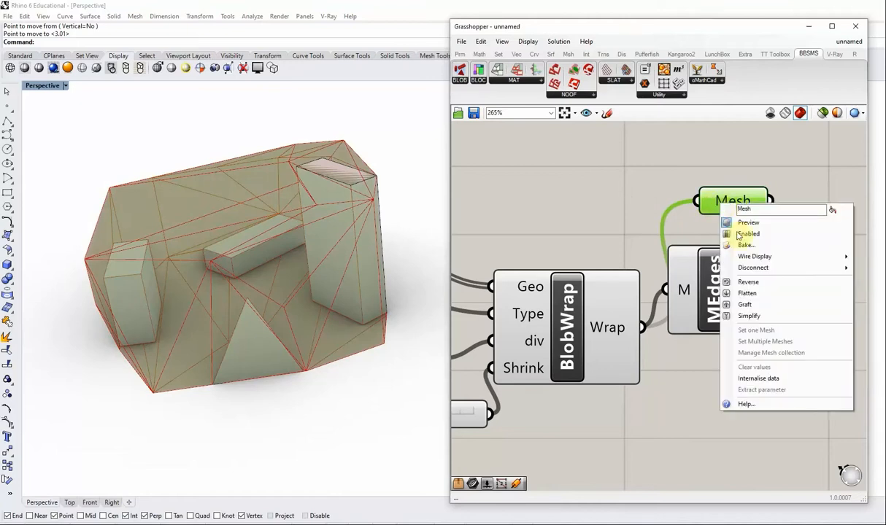
{"action": "left_click", "coordinate": [739, 251]}
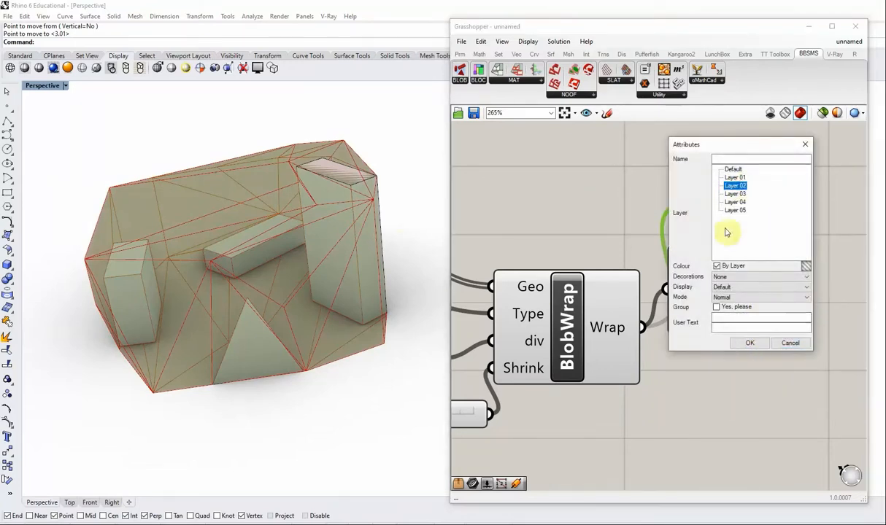
{"action": "left_click", "coordinate": [749, 342]}
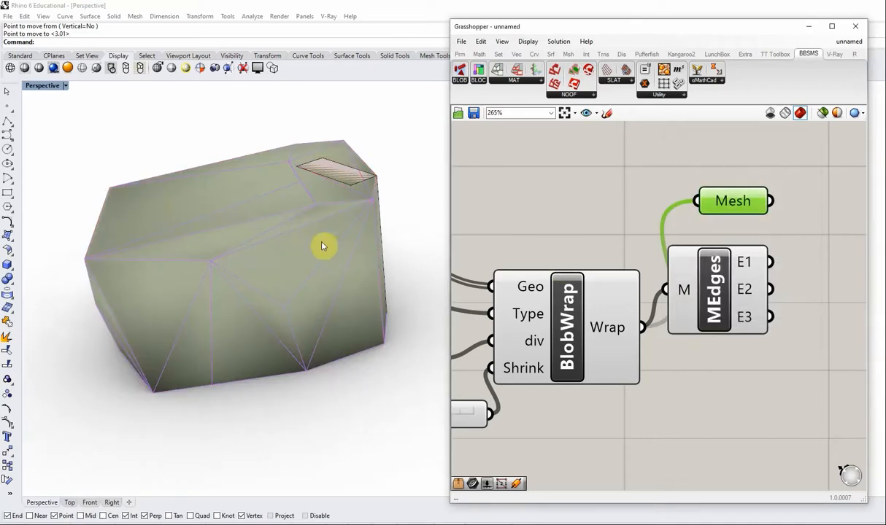
Step: Move the baked mesh about 46.6 units off the original solids so it stands clear of the Grasshopper wrap
{"action": "scroll", "coordinate": [305, 268], "scroll_direction": "up", "scroll_amount": 2}
{"action": "left_click", "coordinate": [286, 263]}
{"action": "type", "text": "m"}
{"action": "key", "text": "Return"}
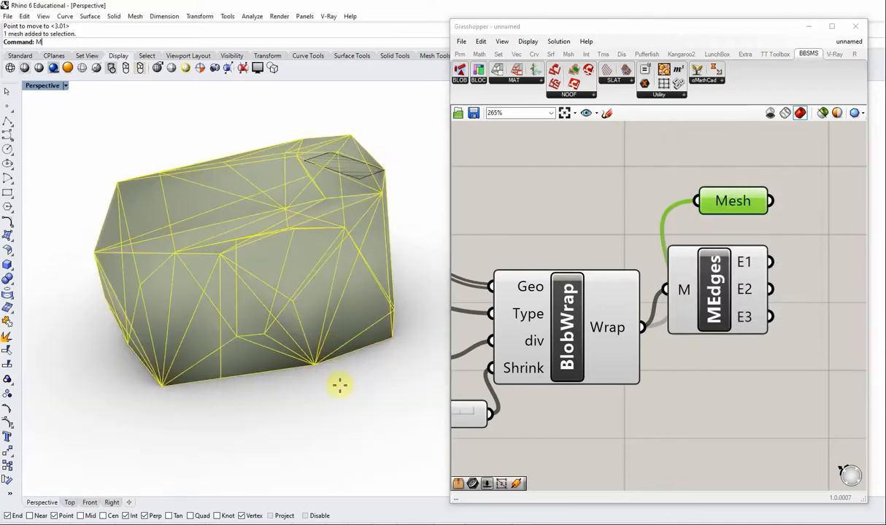
{"action": "left_click", "coordinate": [340, 384]}
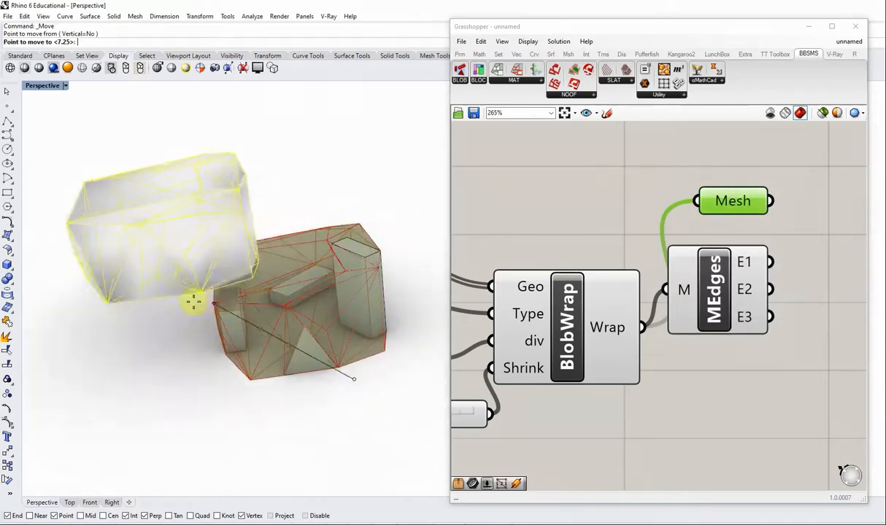
{"action": "left_click", "coordinate": [192, 302]}
{"action": "key", "text": "Escape"}
Step: Move the baked mesh again, shifting it a short distance back toward the Grasshopper wrap
{"action": "right_click_drag", "start_coordinate": [150, 274], "coordinate": [288, 364]}
{"action": "type", "text": "m"}
{"action": "key", "text": "Return"}
{"action": "left_click", "coordinate": [157, 315]}
{"action": "key", "text": "Return"}
{"action": "left_click", "coordinate": [145, 377]}
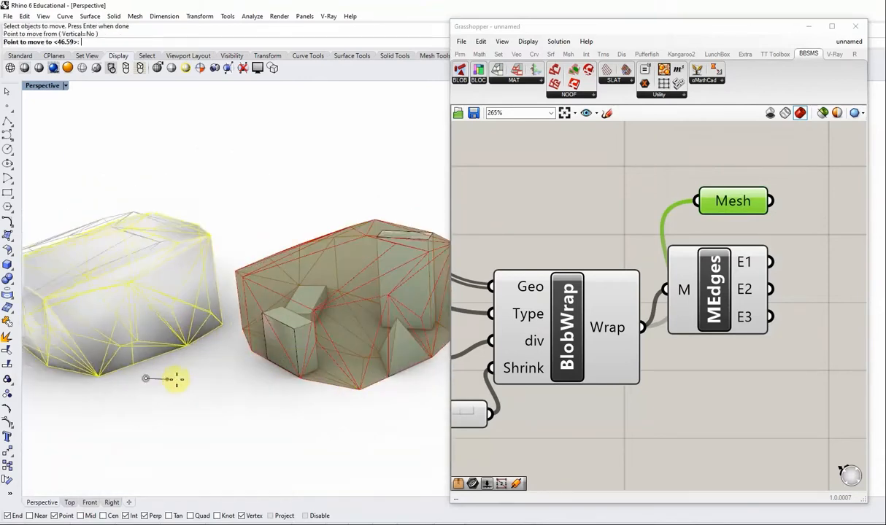
{"action": "left_click", "coordinate": [179, 379]}
Step: Convert the baked mesh to a NURBS polysurface with MeshToNURB and delete the source mesh using SelMesh
{"action": "scroll", "coordinate": [184, 325], "scroll_direction": "up", "scroll_amount": 3}
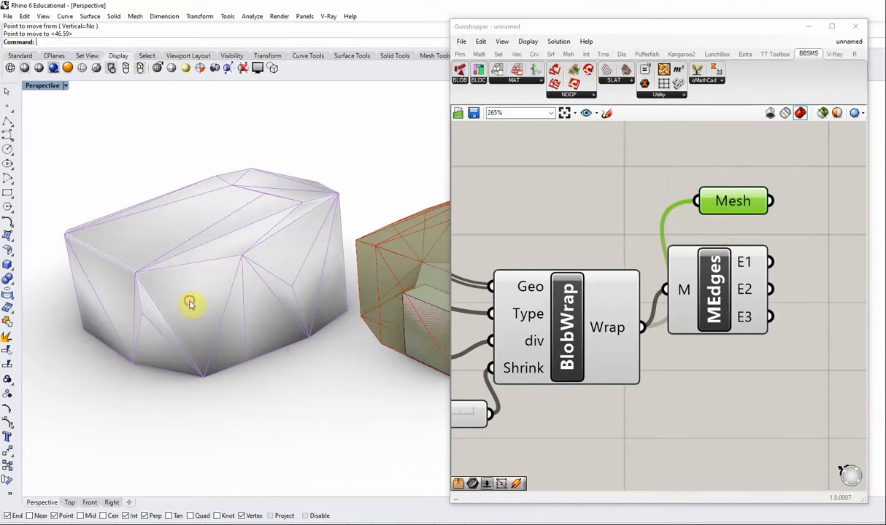
{"action": "left_click", "coordinate": [189, 304]}
{"action": "type", "text": "MeshToNURB"}
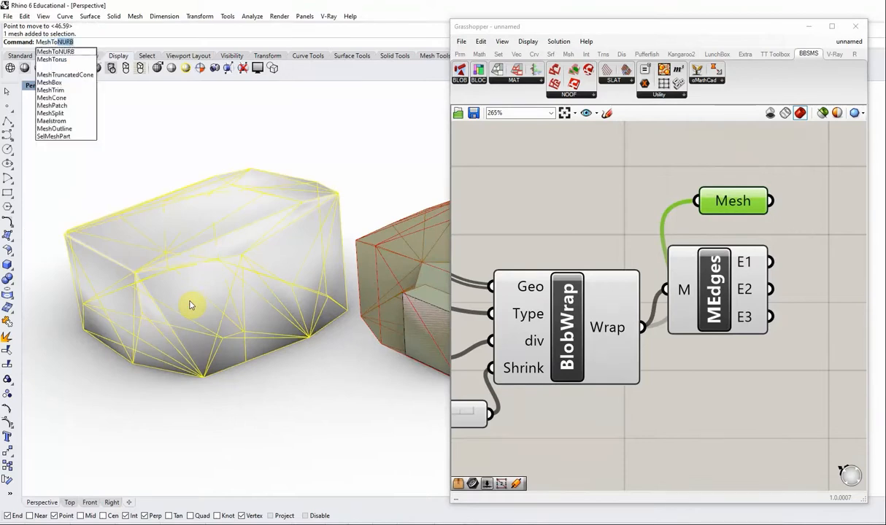
{"action": "key", "text": "Return"}
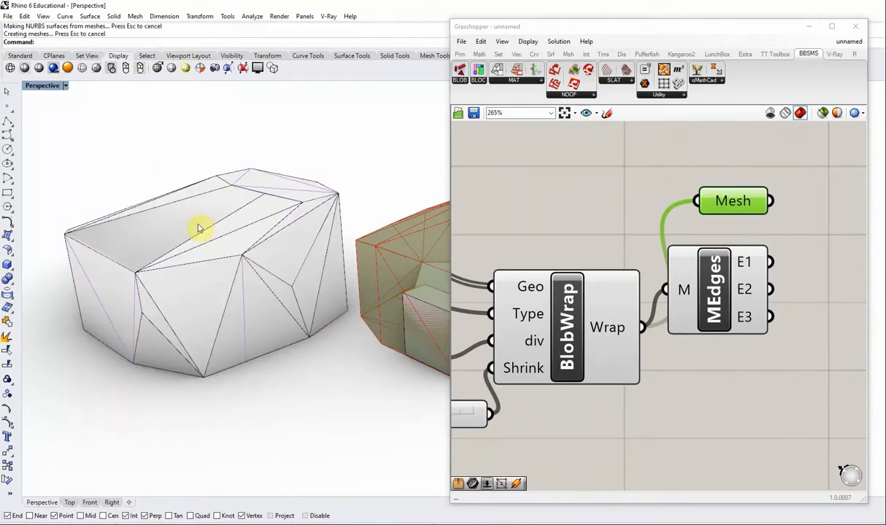
{"action": "type", "text": "SelMesh"}
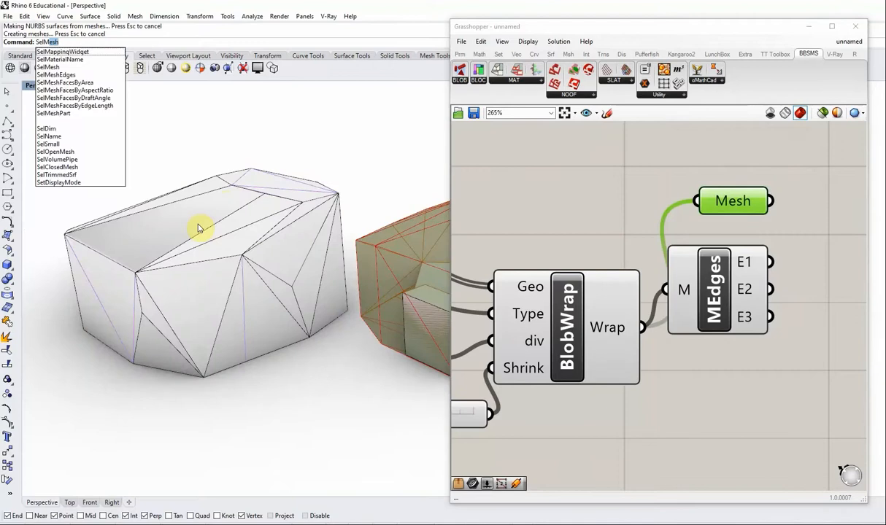
{"action": "key", "text": "Return"}
{"action": "key", "text": "Delete"}
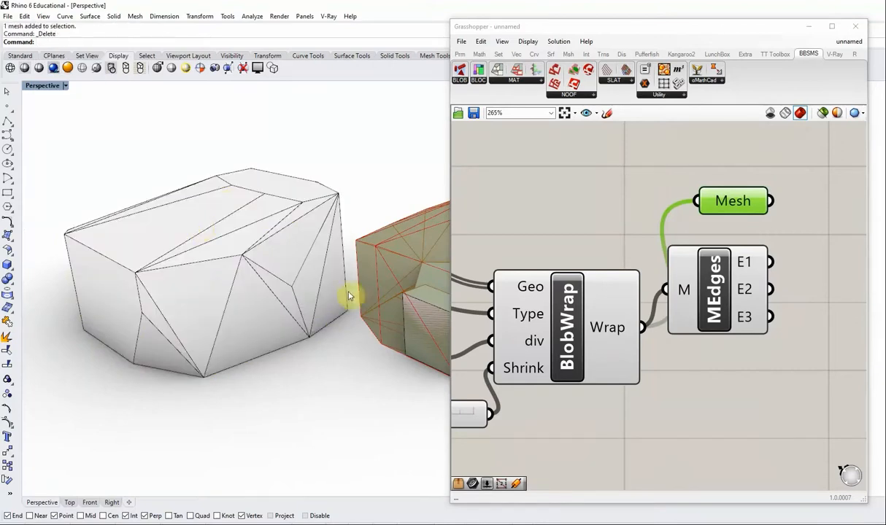
Step: Examine the converted polysurface's faces and edges up close, and compare it with the wrapped solids from several angles
{"action": "right_click_drag", "start_coordinate": [349, 295], "coordinate": [263, 243]}
{"action": "scroll", "coordinate": [285, 236], "scroll_direction": "up", "scroll_amount": 3}
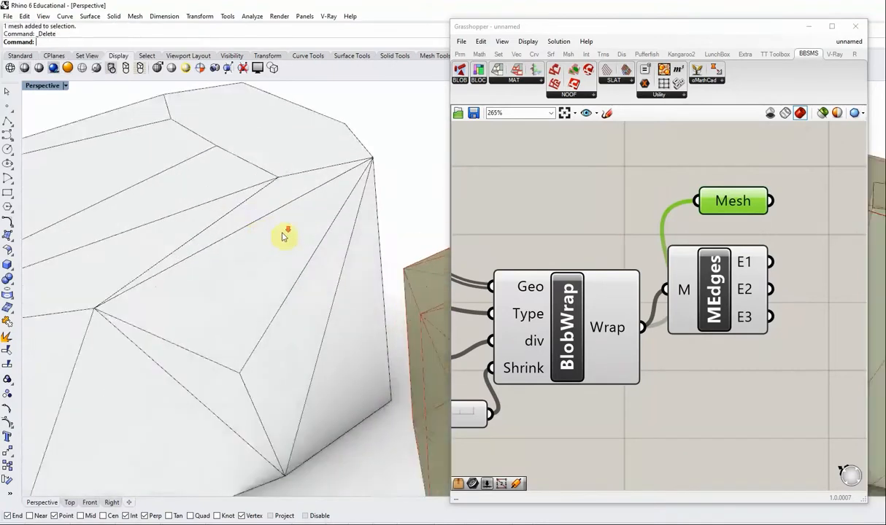
{"action": "scroll", "coordinate": [285, 235], "scroll_direction": "down", "scroll_amount": 3}
{"action": "right_click_drag", "start_coordinate": [269, 277], "coordinate": [223, 296]}
{"action": "right_click_drag", "start_coordinate": [182, 321], "coordinate": [217, 268]}
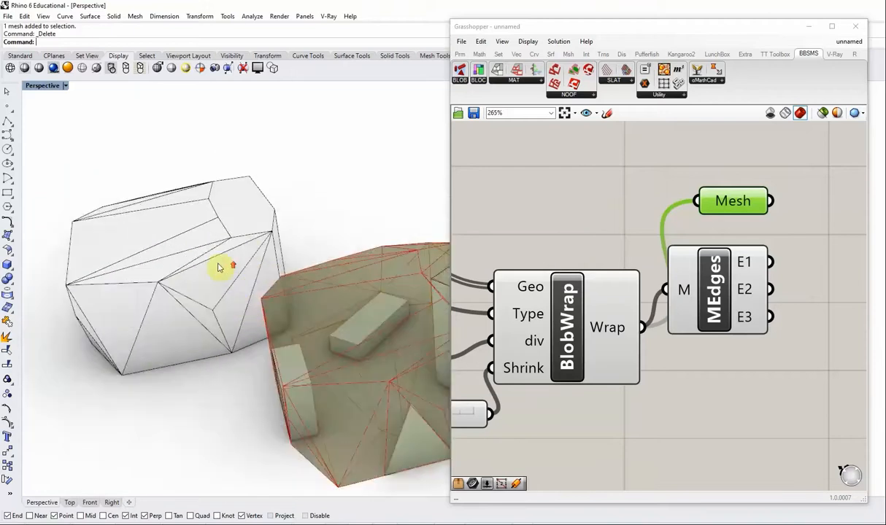
{"action": "right_click_drag", "start_coordinate": [164, 270], "coordinate": [204, 144]}
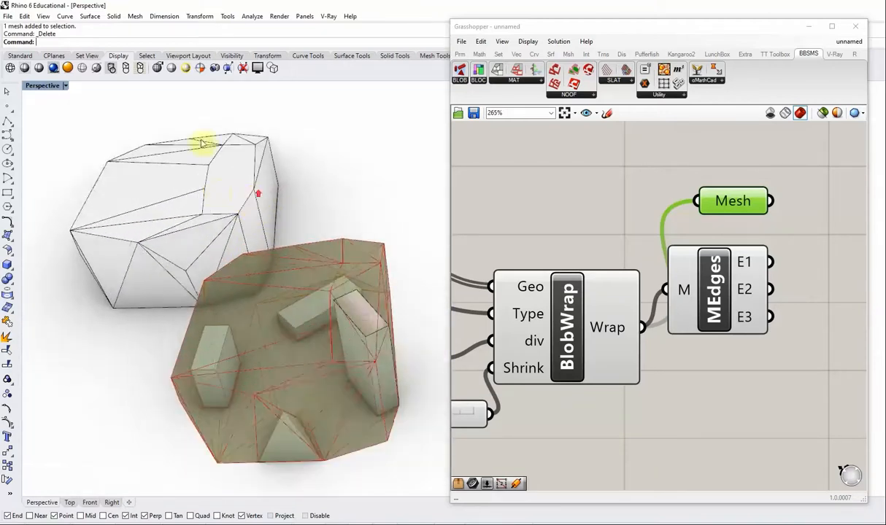
{"action": "right_click_drag", "start_coordinate": [314, 389], "coordinate": [304, 369]}
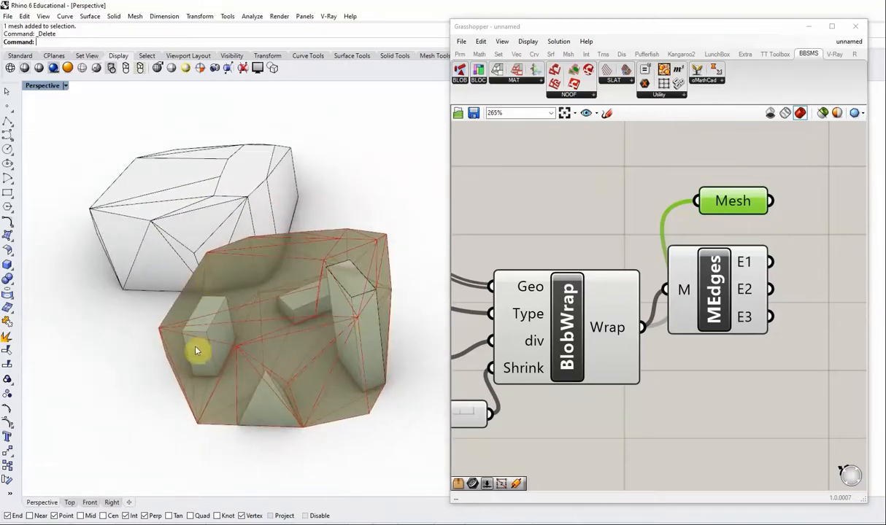
{"action": "right_click_drag", "start_coordinate": [306, 356], "coordinate": [279, 237]}
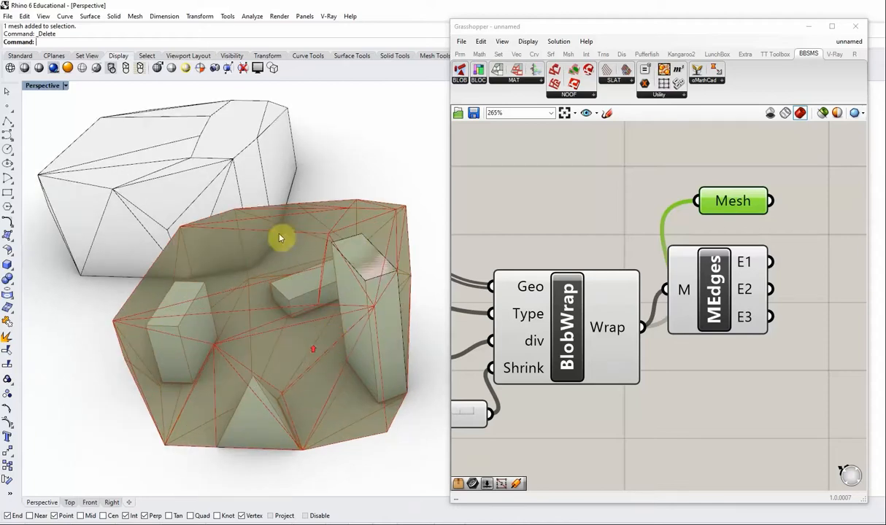